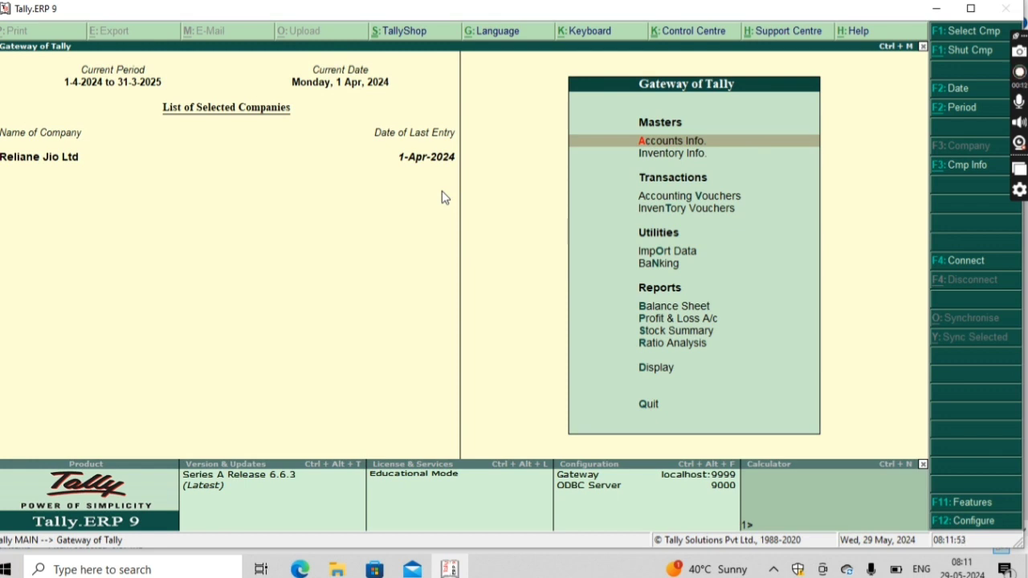
# Enable cost tracking for stock items in the company's inventory features and return to the Gateway of Tally
pyautogui.press('F11')
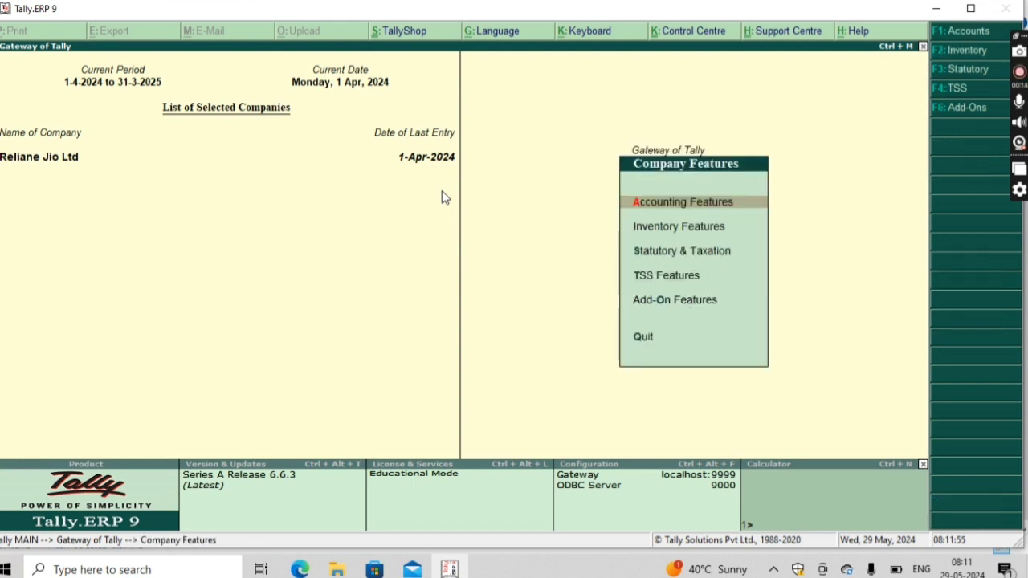
pyautogui.press('Down')
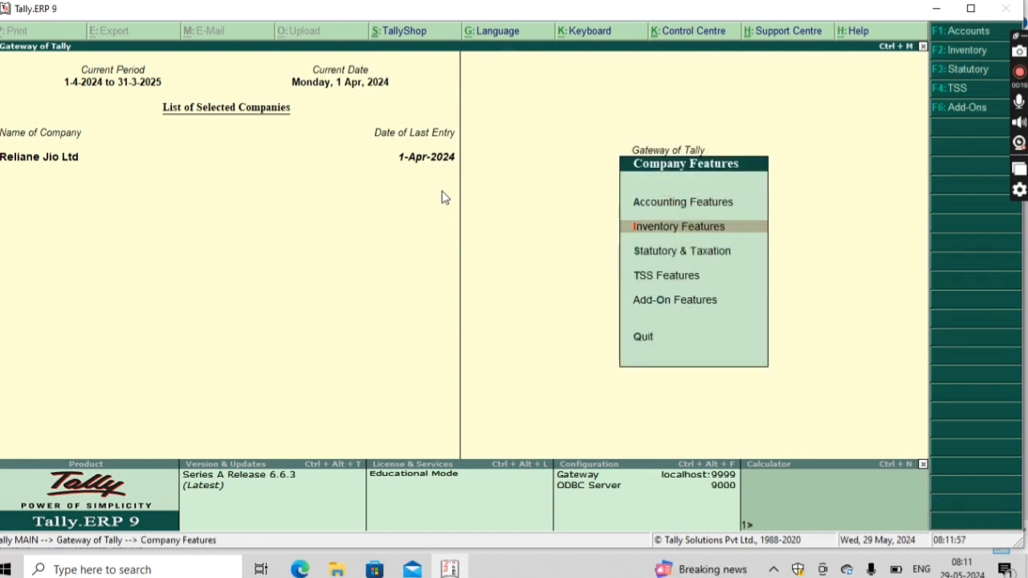
pyautogui.press('Return')
pyautogui.press('Down')
pyautogui.press('Down')
pyautogui.press('Down')
pyautogui.press('Down')
pyautogui.press('Down')
pyautogui.press('Down')
pyautogui.press('Down')
pyautogui.press('Down')
pyautogui.press('Down')
pyautogui.press('Down')
pyautogui.press('Down')
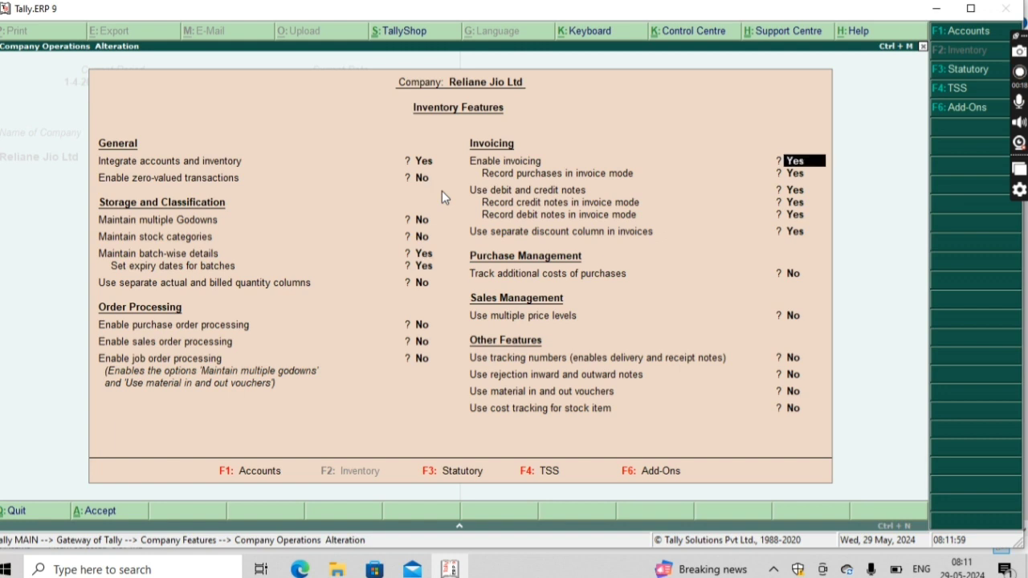
pyautogui.press('Down')
pyautogui.press('Down')
pyautogui.press('Down')
pyautogui.press('Down')
pyautogui.press('Down')
pyautogui.press('Down')
pyautogui.press('Down')
pyautogui.press('Down')
pyautogui.press('Down')
pyautogui.press('Down')
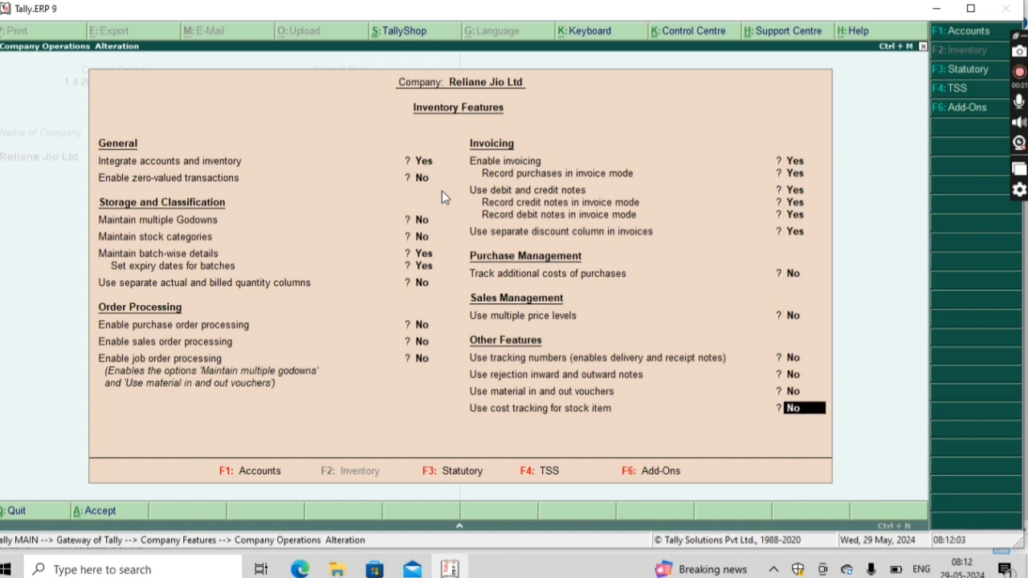
pyautogui.write('y')
pyautogui.press('Return')
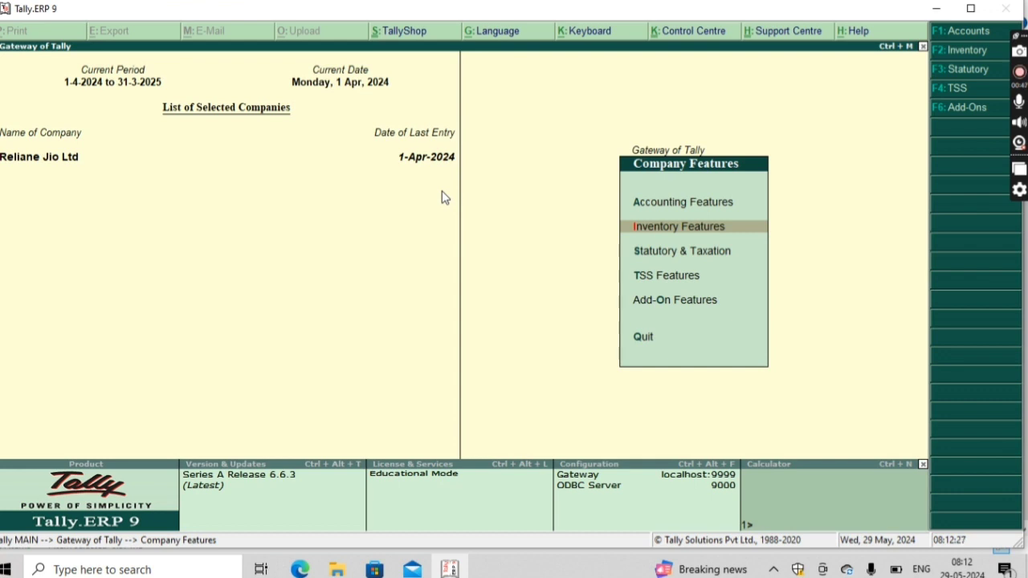
pyautogui.press('Escape')
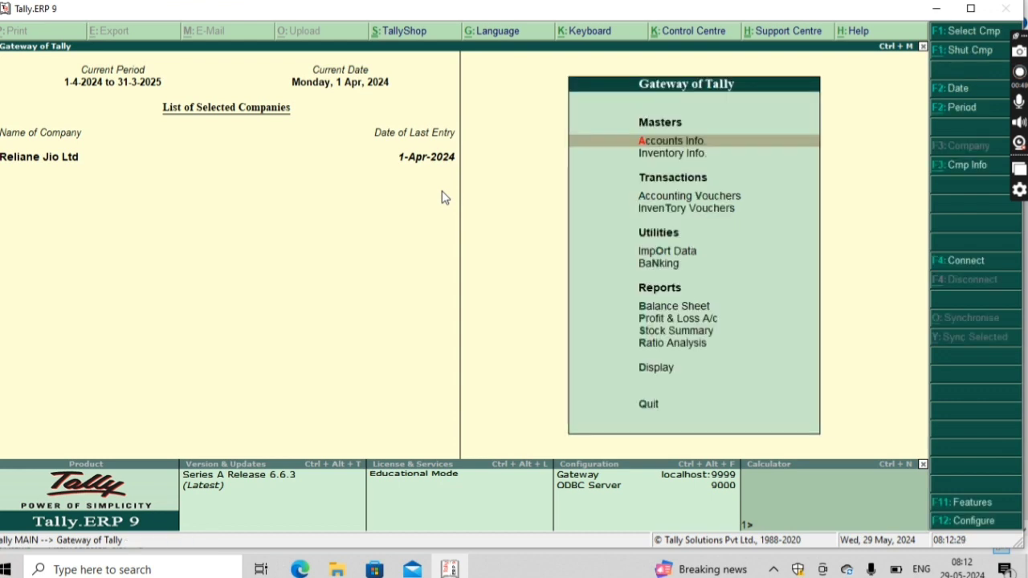
pyautogui.press('Escape')
pyautogui.press('n')
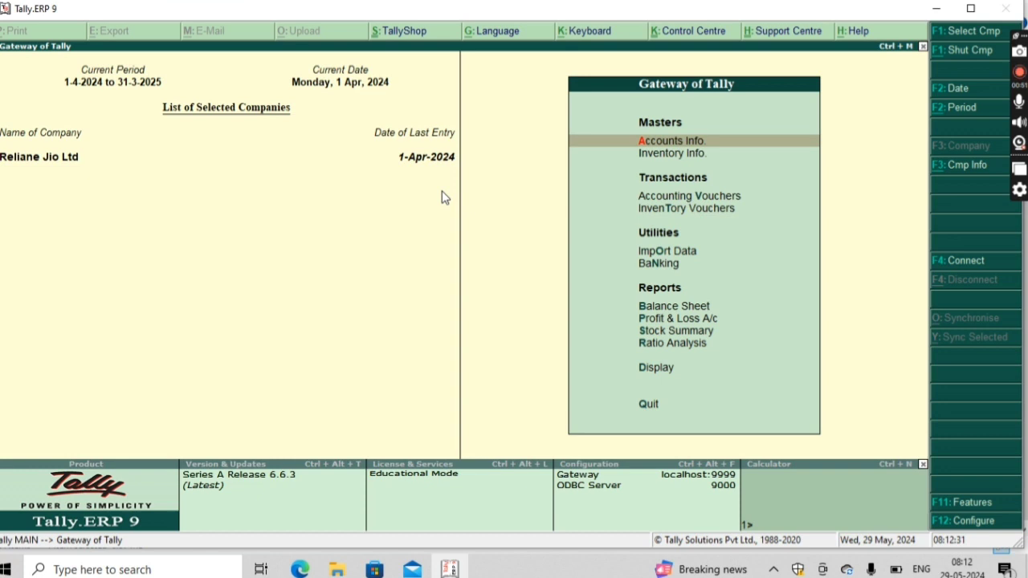
# Open the Stock Items options under the inventory masters
pyautogui.press('Down')
pyautogui.press('Return')
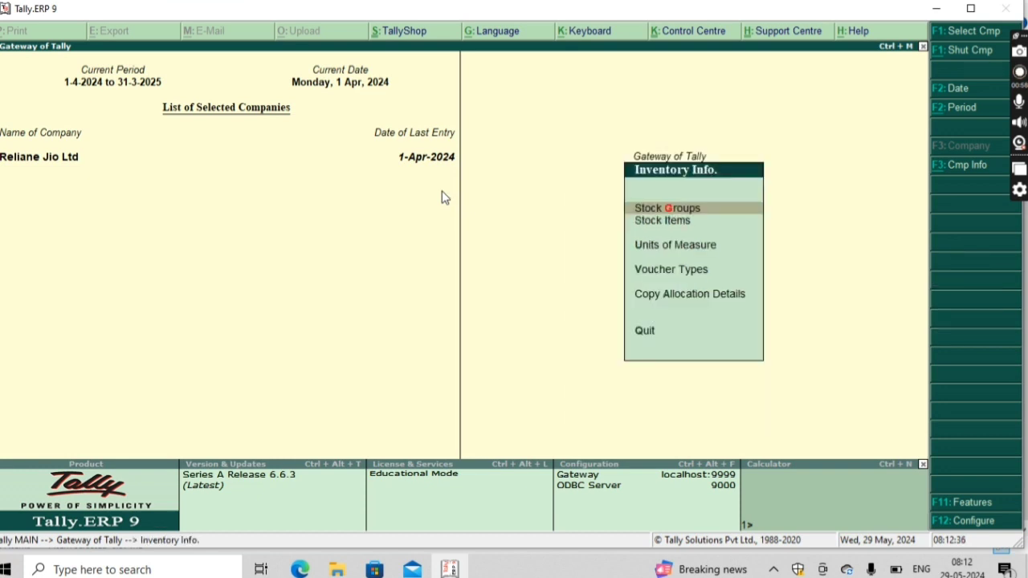
pyautogui.press('Down')
pyautogui.press('Return')
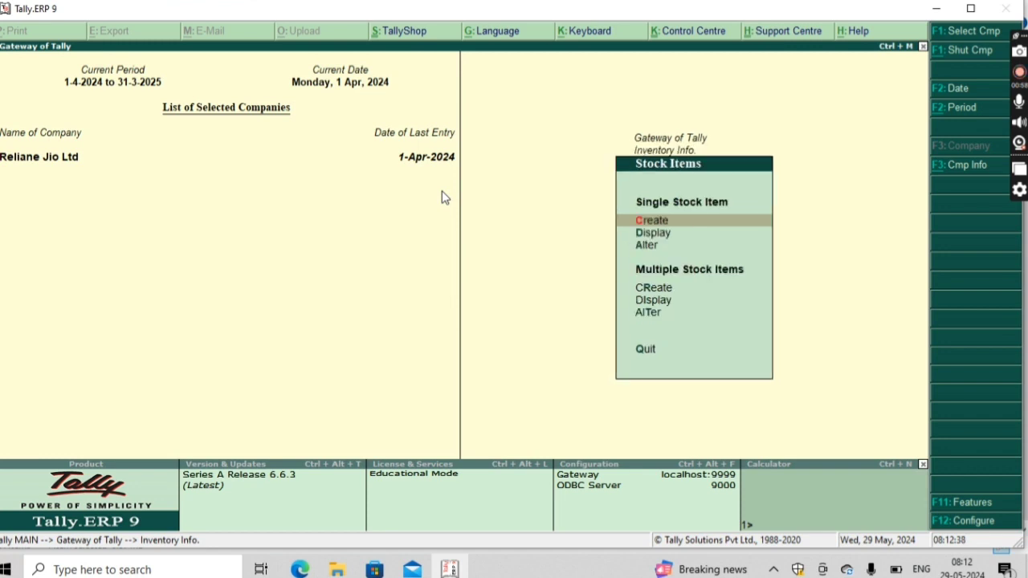
pyautogui.press('Down')
pyautogui.press('Up')
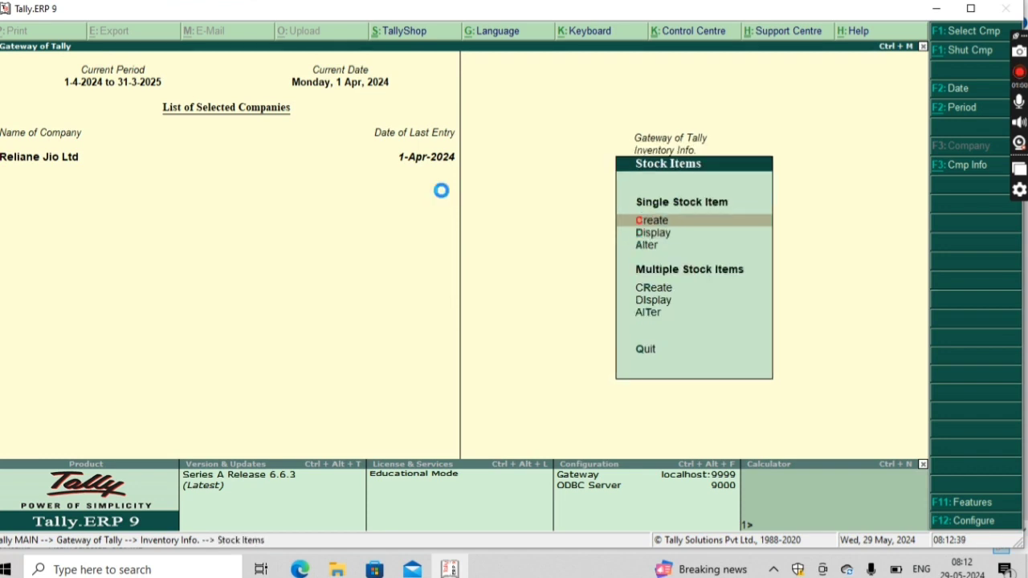
pyautogui.press('Return')
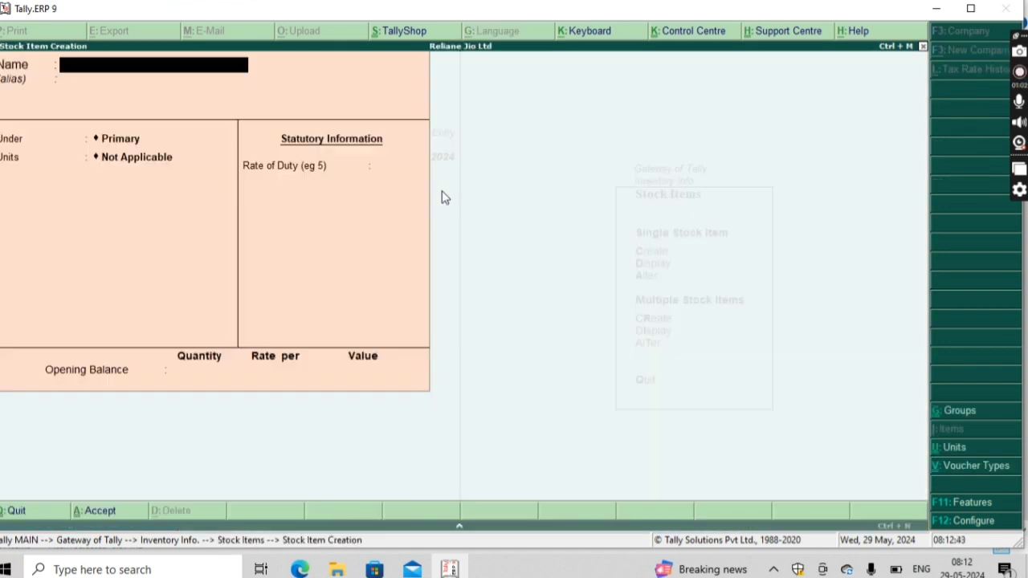
pyautogui.press('Escape')
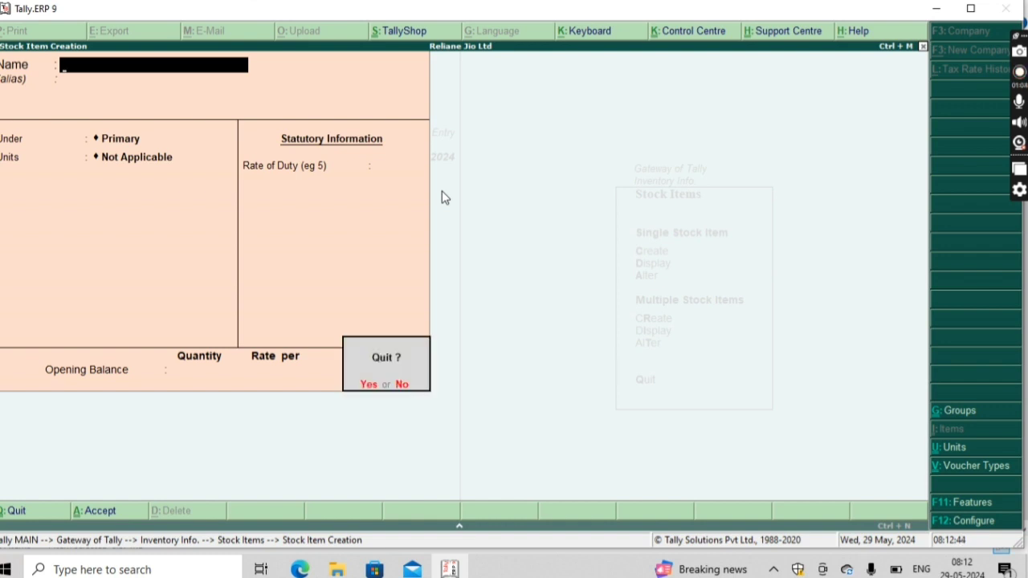
pyautogui.press('Return')
# Look through the list of existing single stock items available for alteration
pyautogui.press('Down')
pyautogui.press('Down')
pyautogui.press('Return')
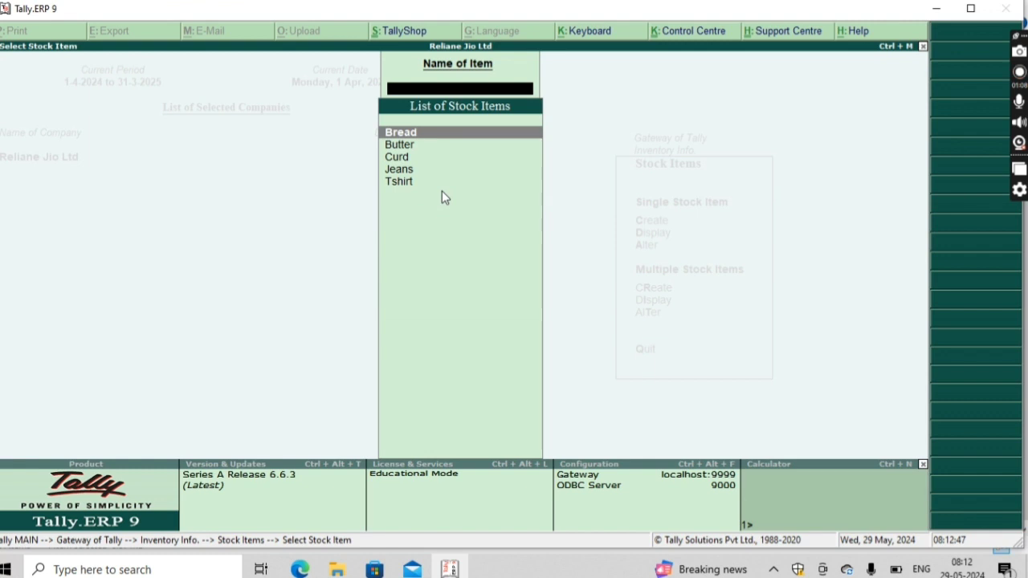
pyautogui.press('Return')
pyautogui.press('Escape')
pyautogui.press('Return')
pyautogui.press('Escape')
pyautogui.press('Up')
pyautogui.press('Up')
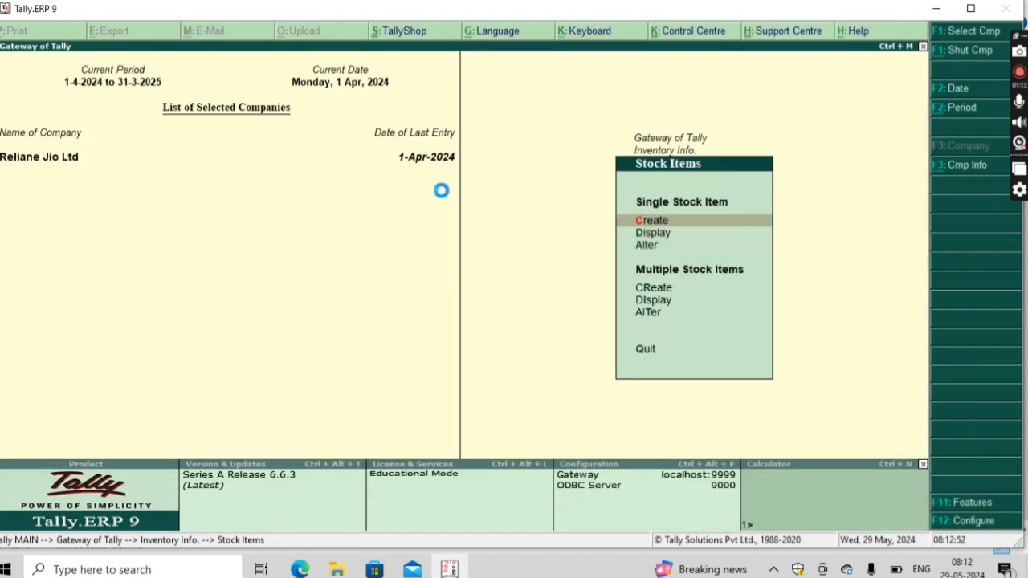
# Start a new single stock item named Dove Soap under Primary, with pcs as its unit and no batches
pyautogui.press('Return')
pyautogui.write('Dove ')
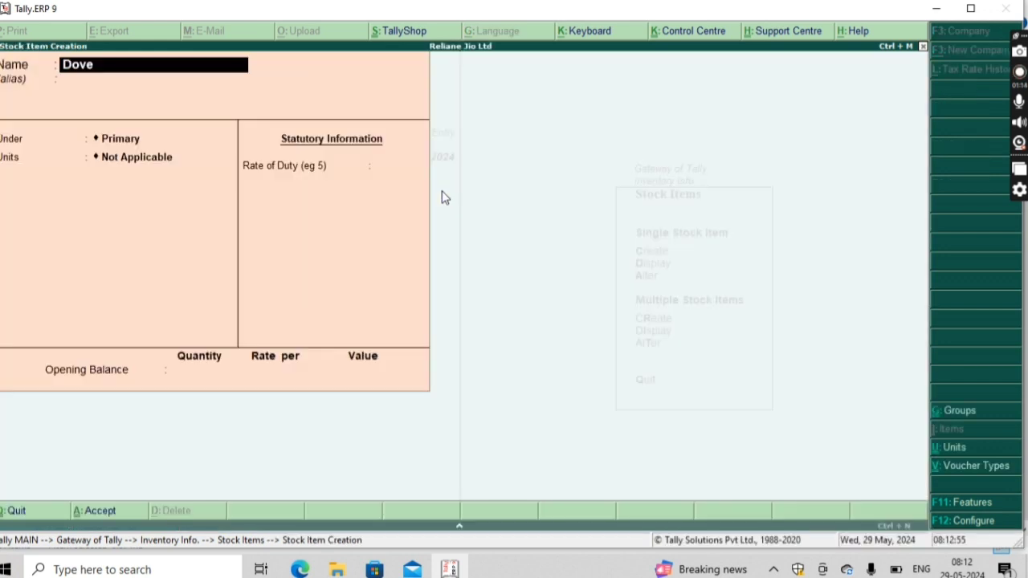
pyautogui.write('So')
pyautogui.press('Return')
pyautogui.press('Return')
pyautogui.press('Return')
pyautogui.press('Return')
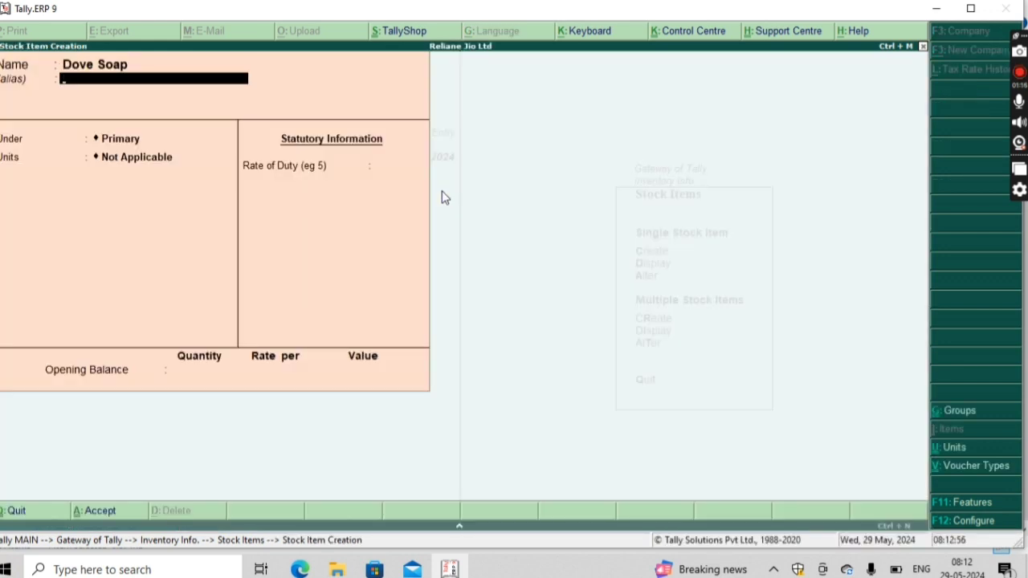
pyautogui.press('BackSpace')
pyautogui.press('Down')
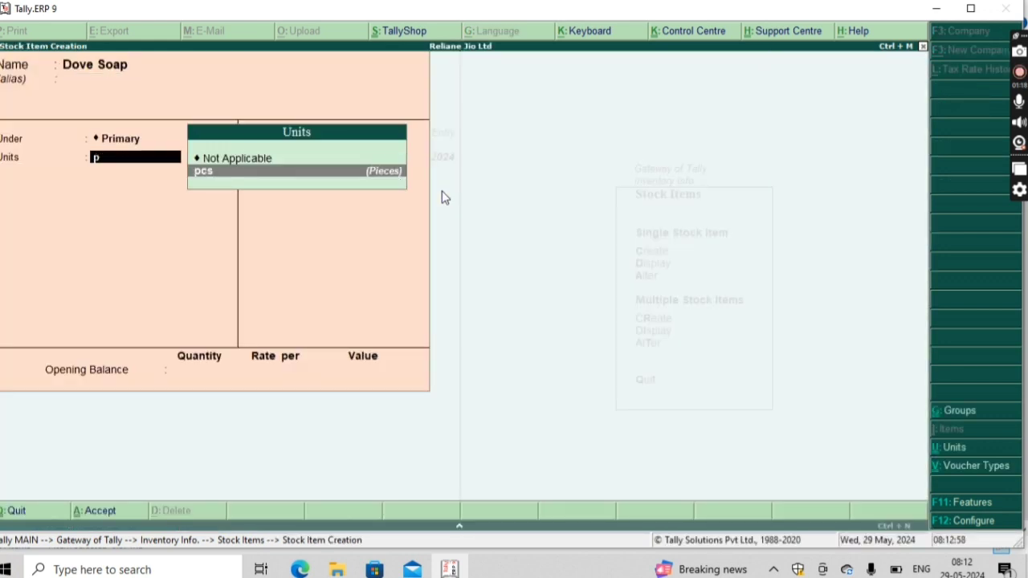
pyautogui.press('Return')
pyautogui.press('Return')
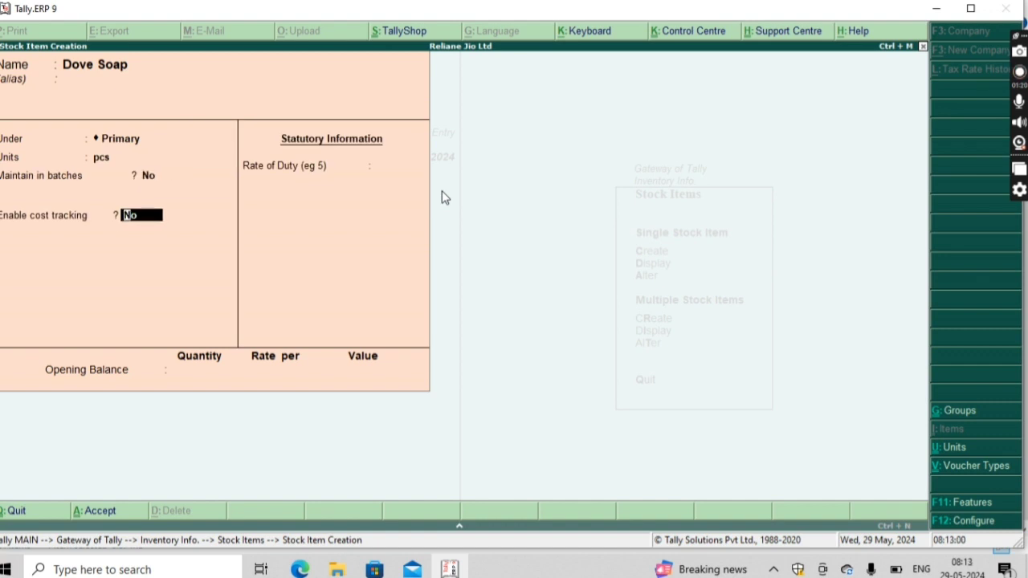
# Set cost tracking to Yes for Dove Soap and save the stock item
pyautogui.press('space')
pyautogui.press('BackSpace')
pyautogui.press('BackSpace')
pyautogui.press('Down')
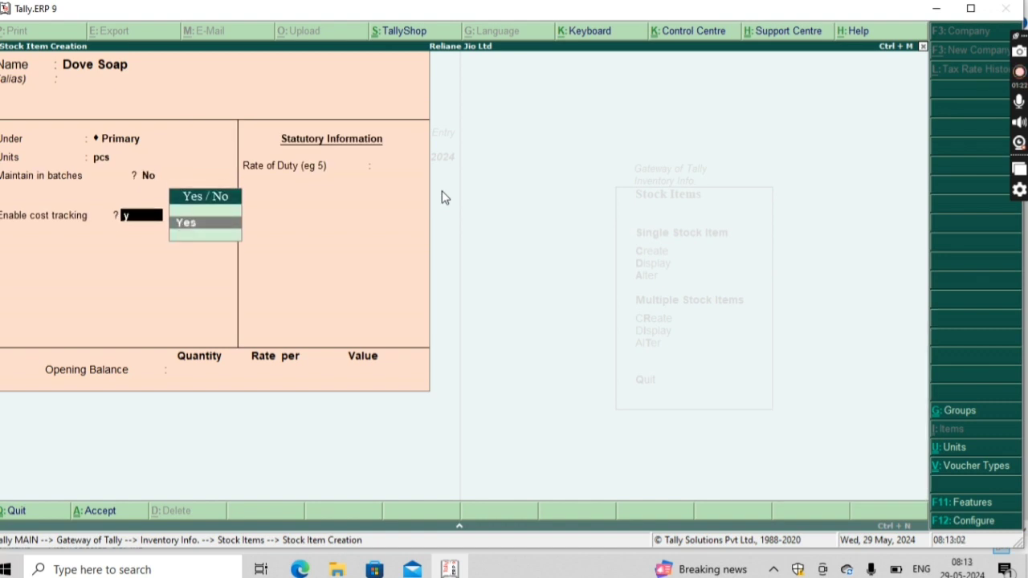
pyautogui.press('Return')
pyautogui.press('Return')
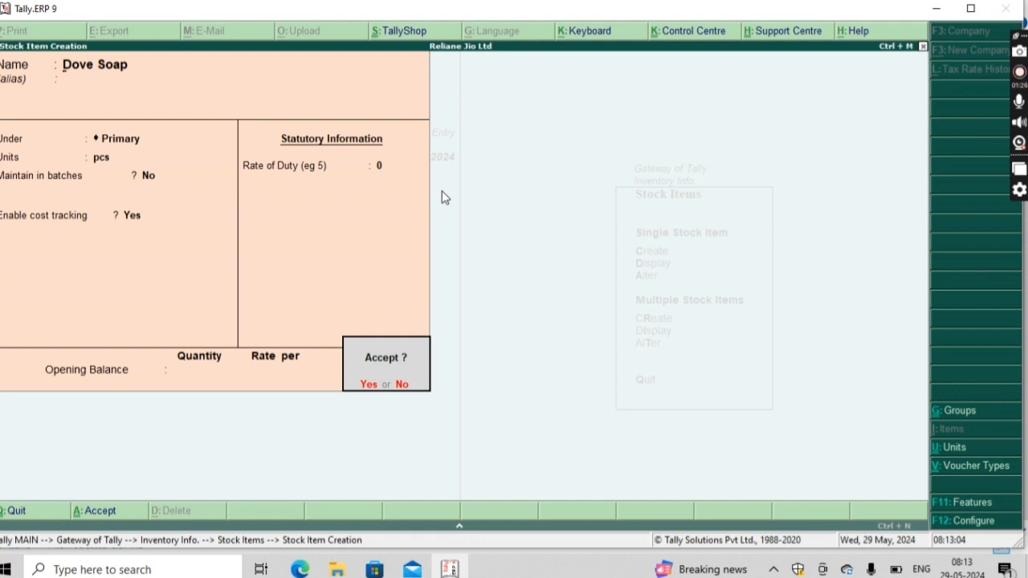
pyautogui.press('Return')
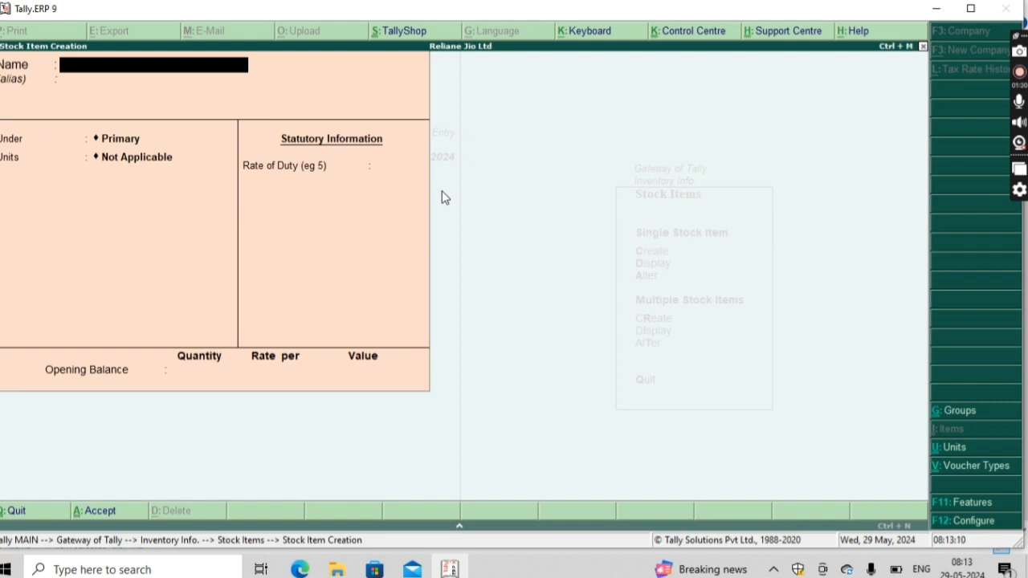
# Try to create a stock item named Lux Soap under Primary with unit pcs and cost tracking enabled
pyautogui.write('Luv')
pyautogui.press('BackSpace')
pyautogui.write('x Soap')
pyautogui.press('Return')
pyautogui.press('Return')
pyautogui.press('Return')
pyautogui.write('p')
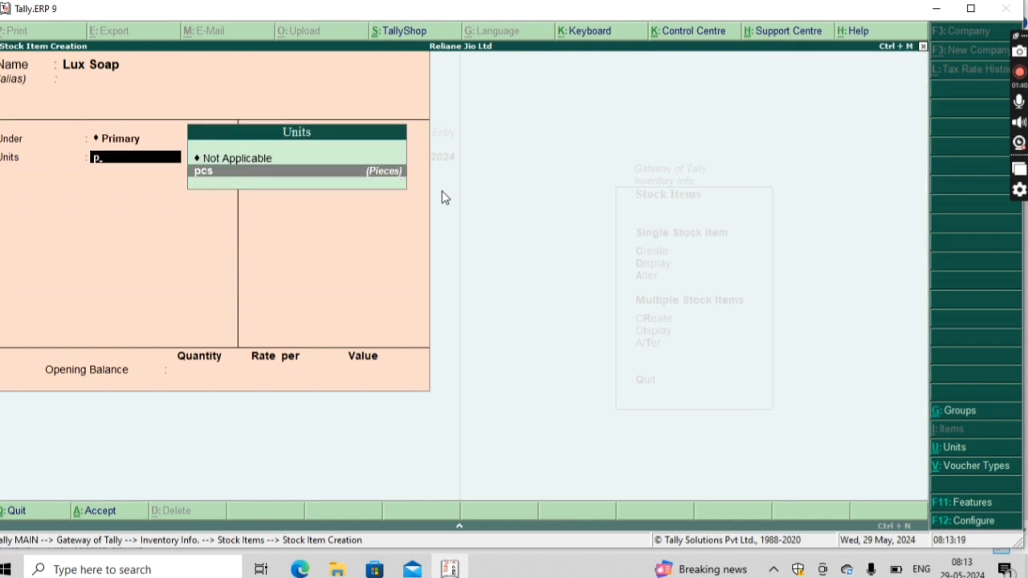
pyautogui.press('Return')
pyautogui.press('Return')
pyautogui.press('Return')
pyautogui.press('BackSpace')
pyautogui.write('y')
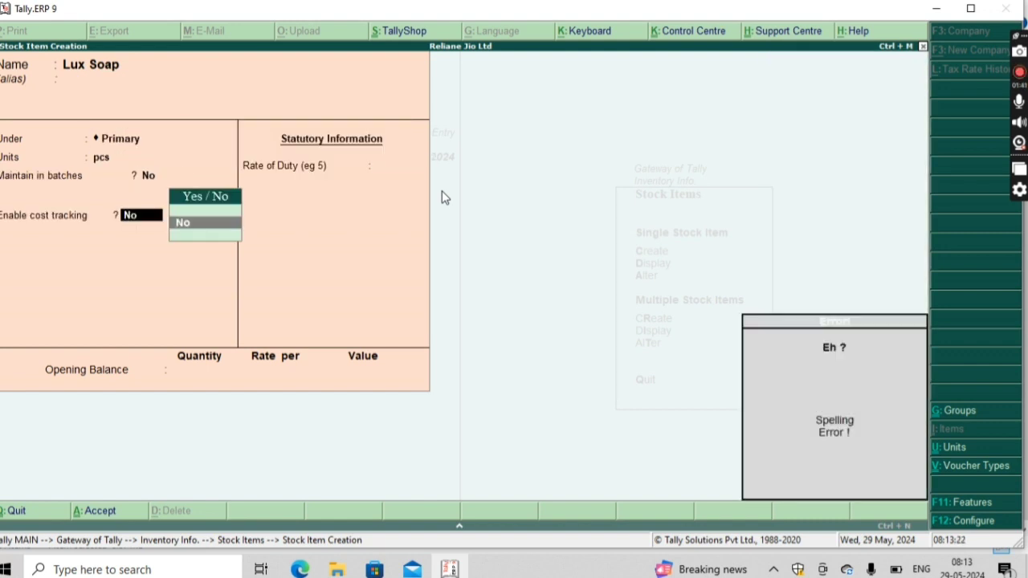
pyautogui.press('BackSpace')
pyautogui.write('y')
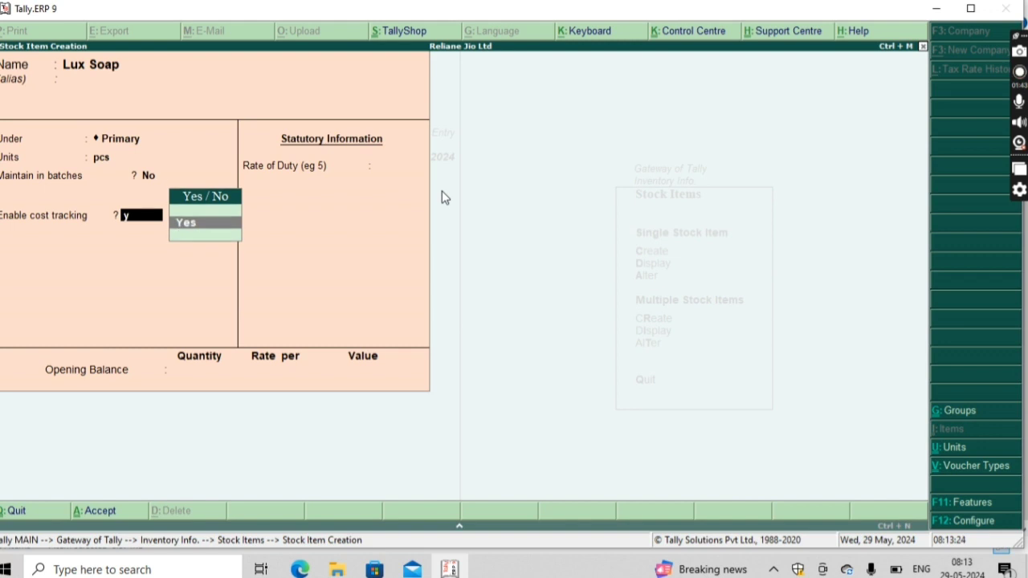
pyautogui.press('Escape')
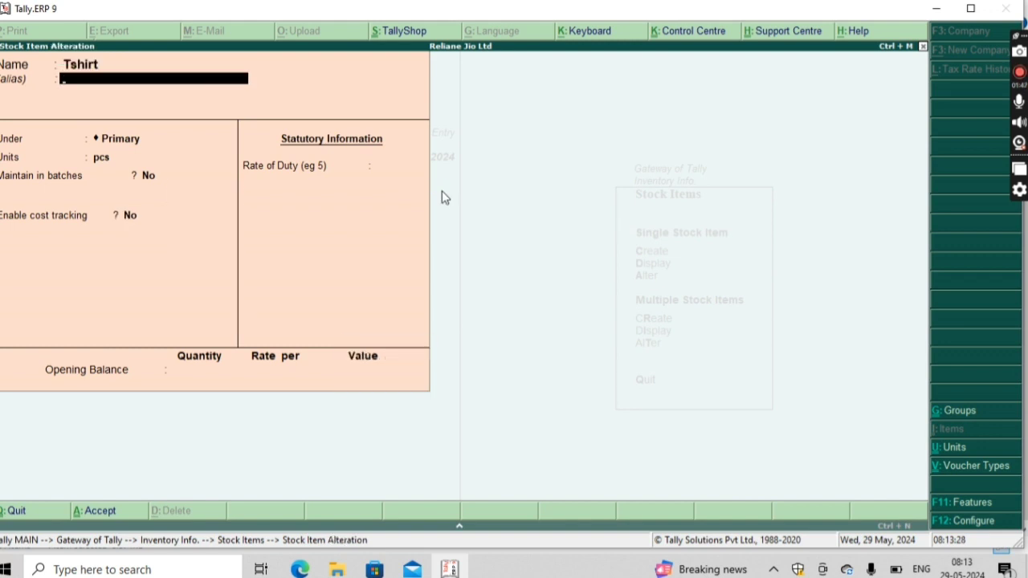
pyautogui.press('Escape')
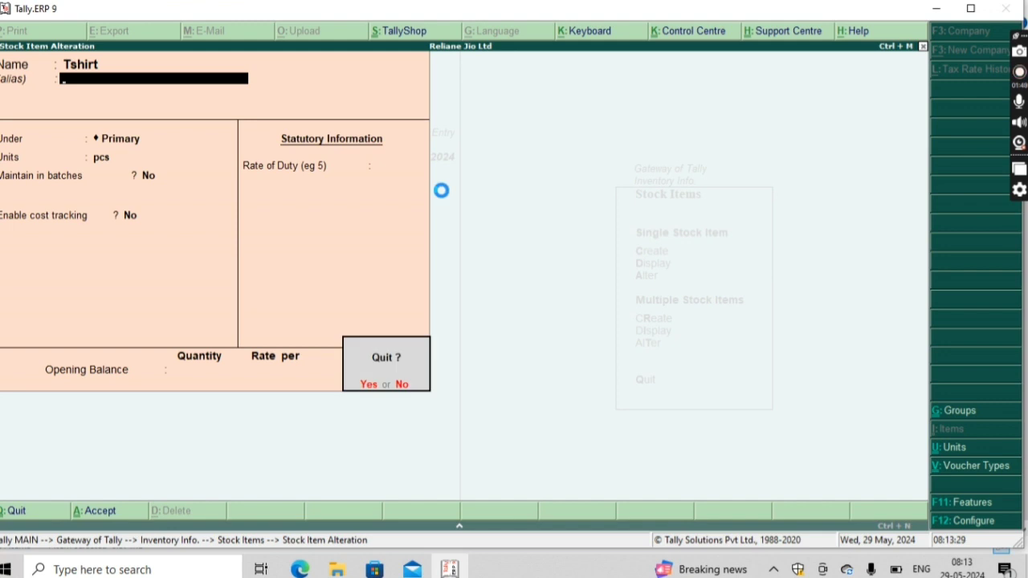
pyautogui.press('y')
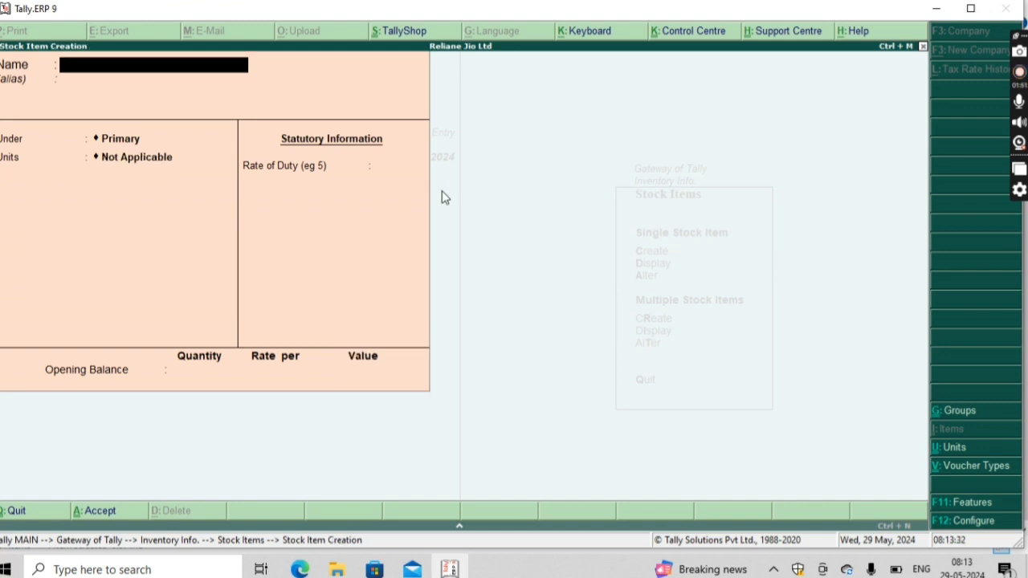
pyautogui.press('Escape')
pyautogui.press('y')
pyautogui.press('Return')
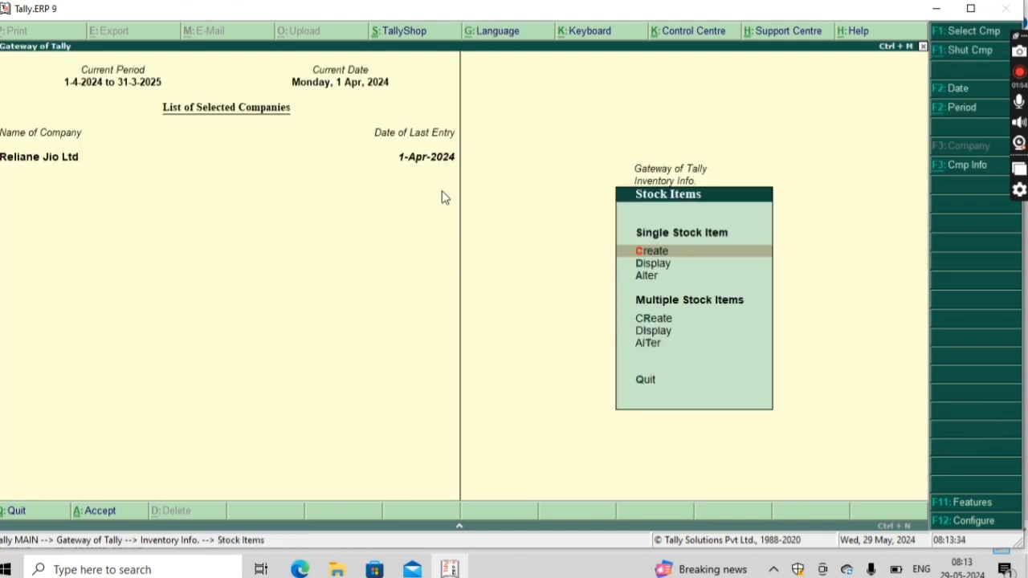
# Check the list of alterable stock items for the newly created soap items
pyautogui.press('Down')
pyautogui.press('Down')
pyautogui.press('Return')
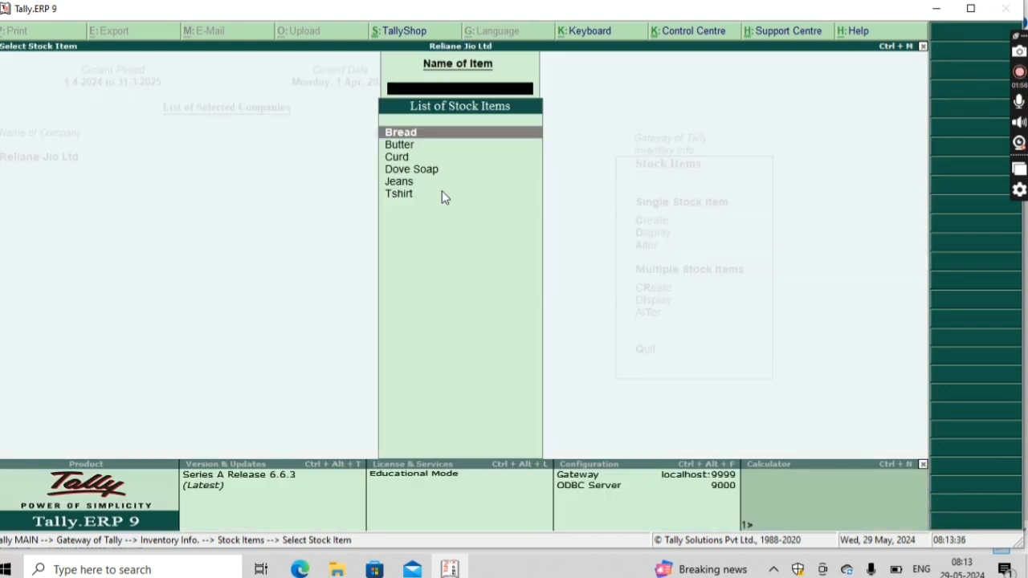
pyautogui.press('Escape')
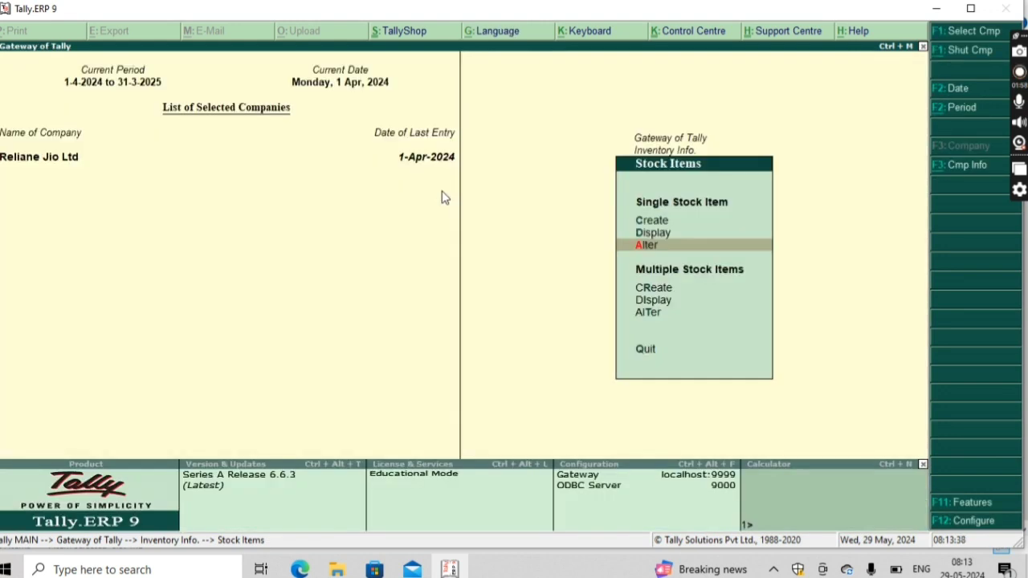
pyautogui.press('Down')
pyautogui.press('Down')
pyautogui.press('Up')
pyautogui.press('Down')
pyautogui.press('Down')
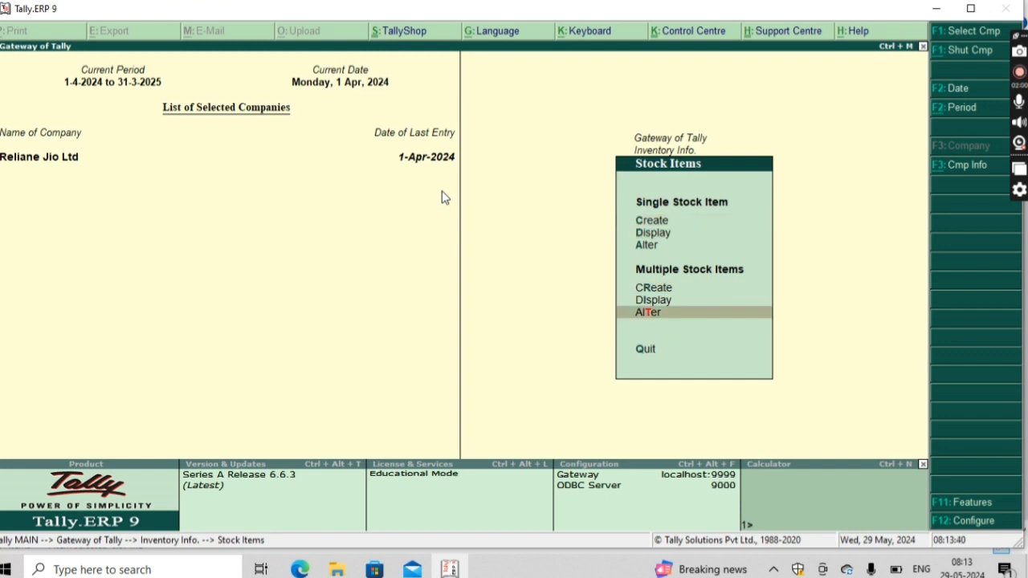
# Start a new single stock item named Lux Soap under Primary, with pcs as its unit and no batches
pyautogui.press('Up')
pyautogui.press('Up')
pyautogui.press('Up')
pyautogui.press('Up')
pyautogui.press('Up')
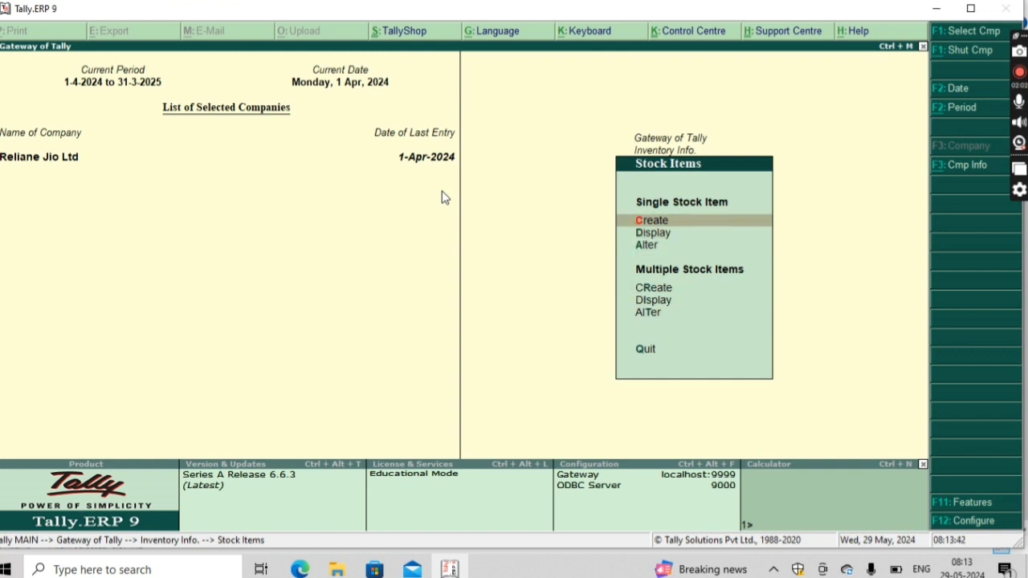
pyautogui.press('Return')
pyautogui.write('L')
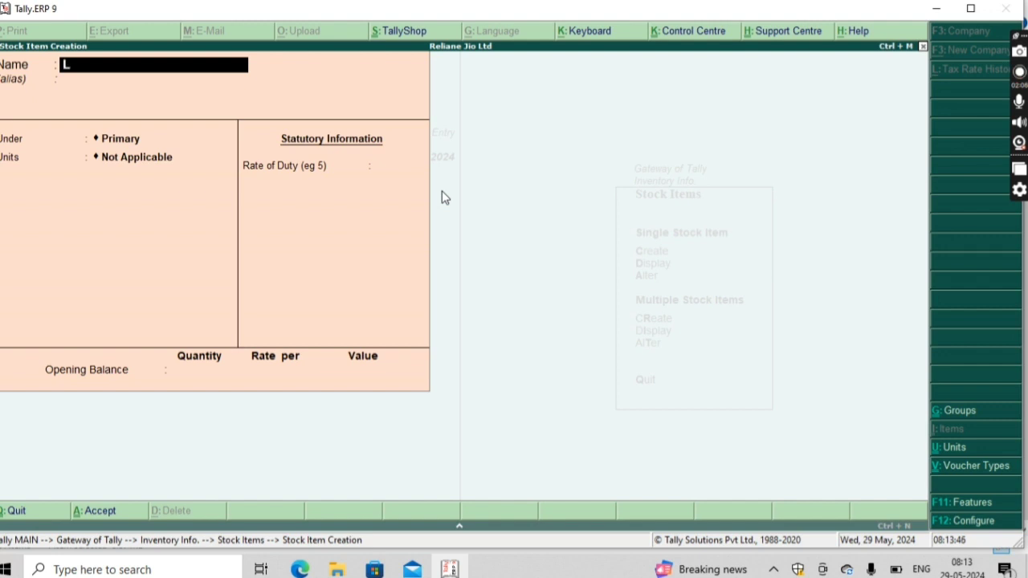
pyautogui.write('ux Soap')
pyautogui.press('Return')
pyautogui.press('Return')
pyautogui.press('Return')
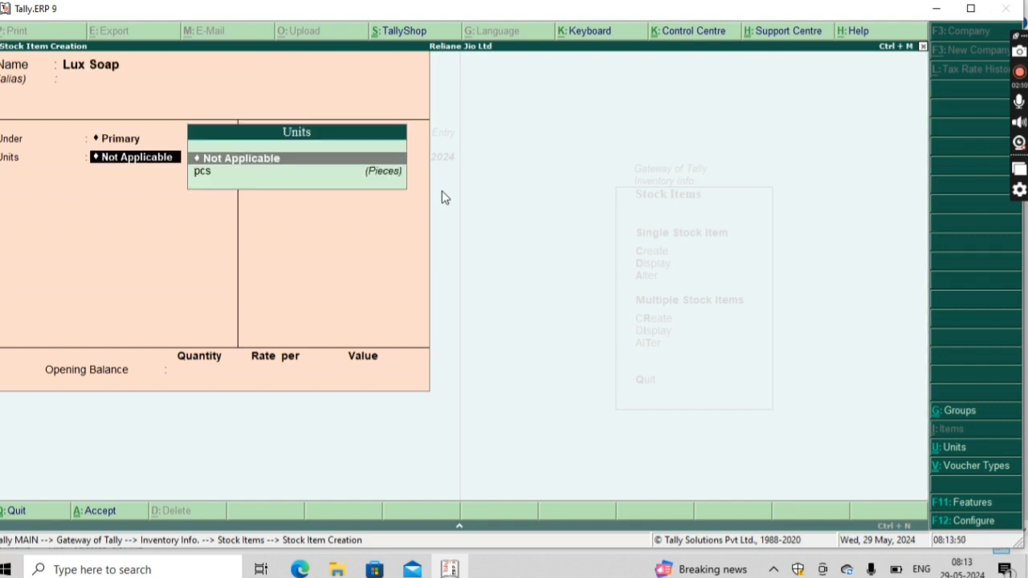
pyautogui.write('p')
pyautogui.press('Return')
pyautogui.press('Return')
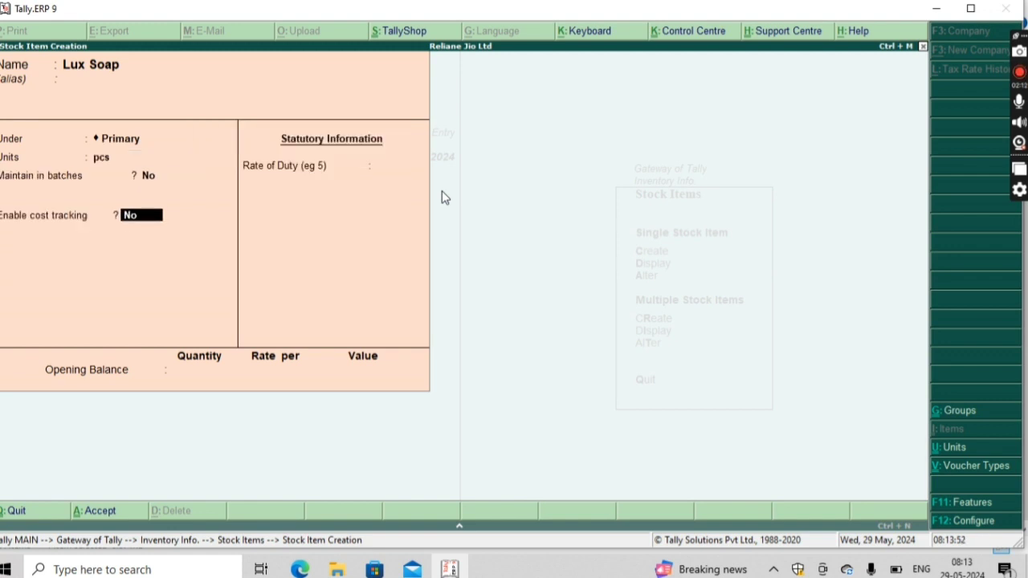
# Enable cost tracking for Lux Soap and save the new stock item
pyautogui.write('y')
pyautogui.press('Return')
pyautogui.press('Return')
pyautogui.press('Return')
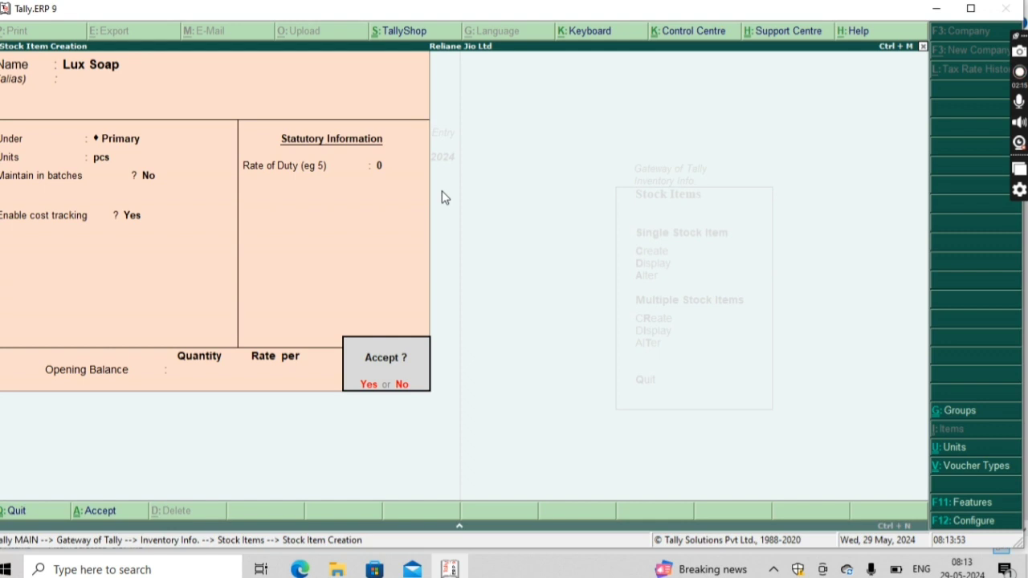
pyautogui.press('Return')
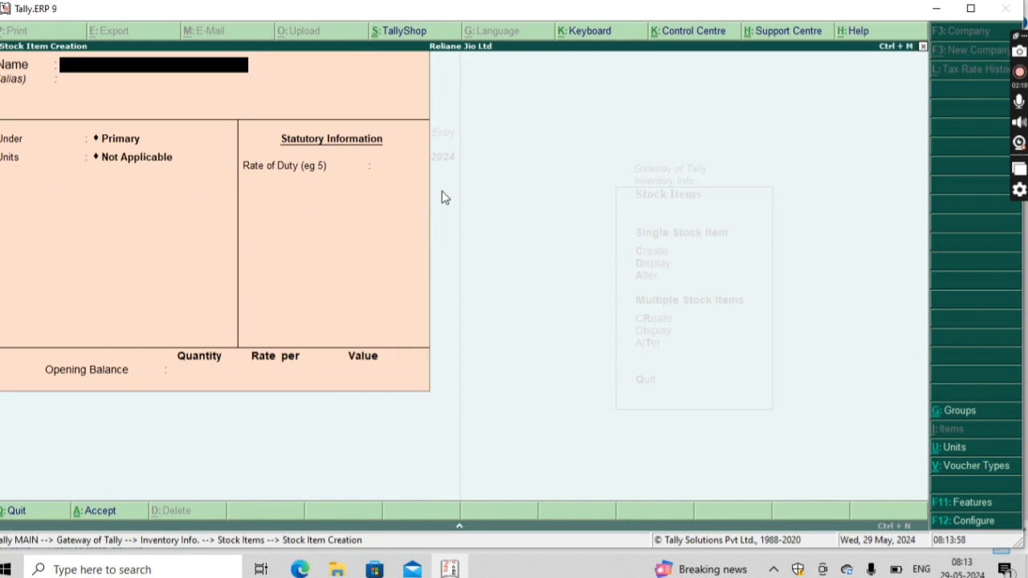
pyautogui.press('Escape')
pyautogui.press('Return')
pyautogui.press('Escape')
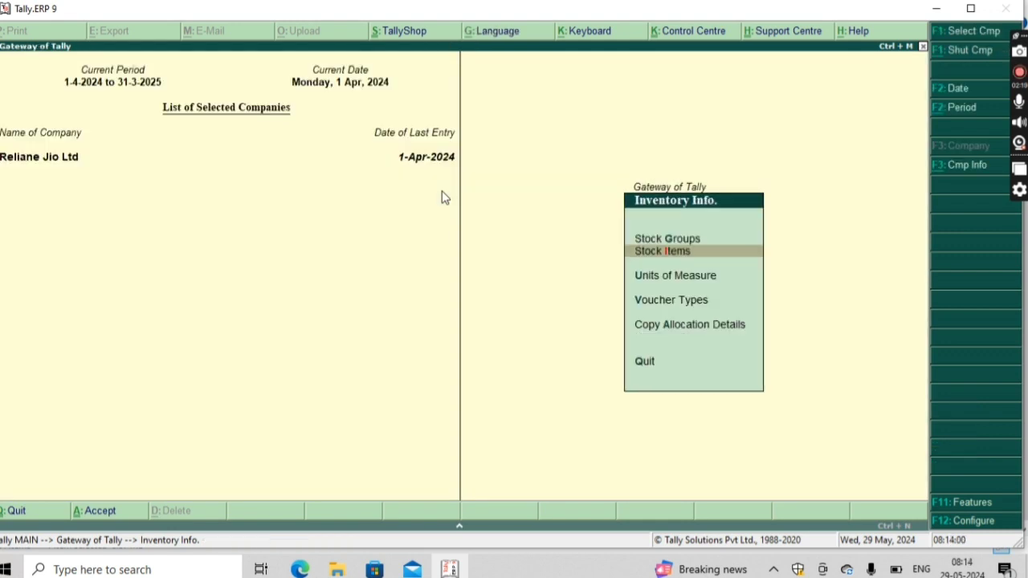
pyautogui.press('Escape')
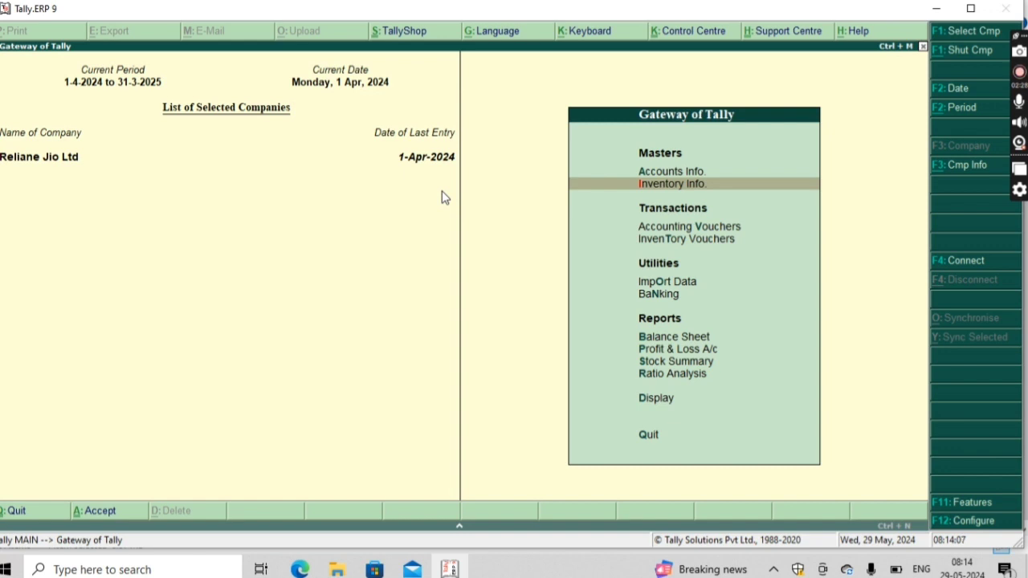
# Bring up the list of single stock items for alteration and look at the Dove Soap item
pyautogui.press('Return')
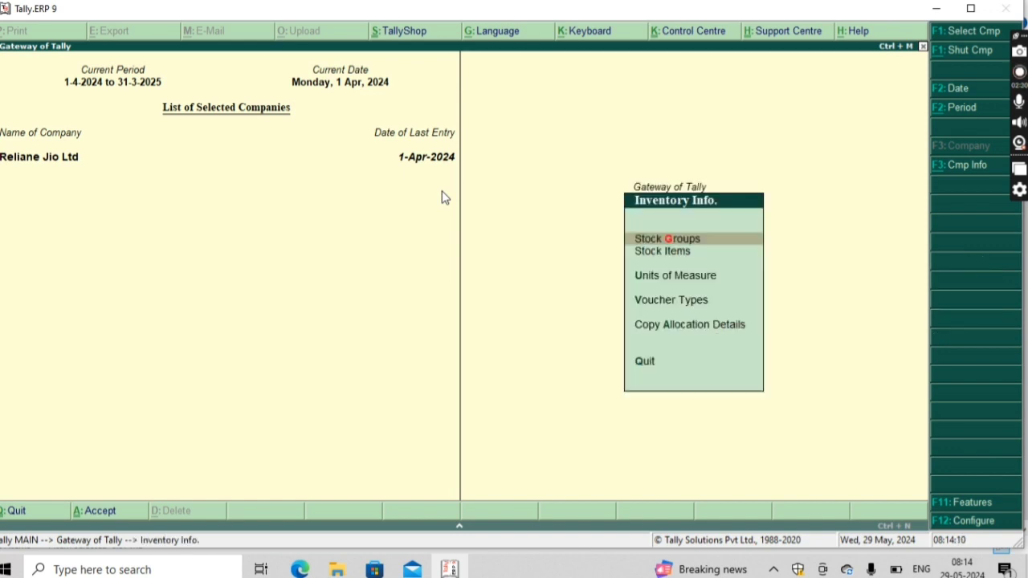
pyautogui.press('Down')
pyautogui.press('Return')
pyautogui.press('Down')
pyautogui.press('Down')
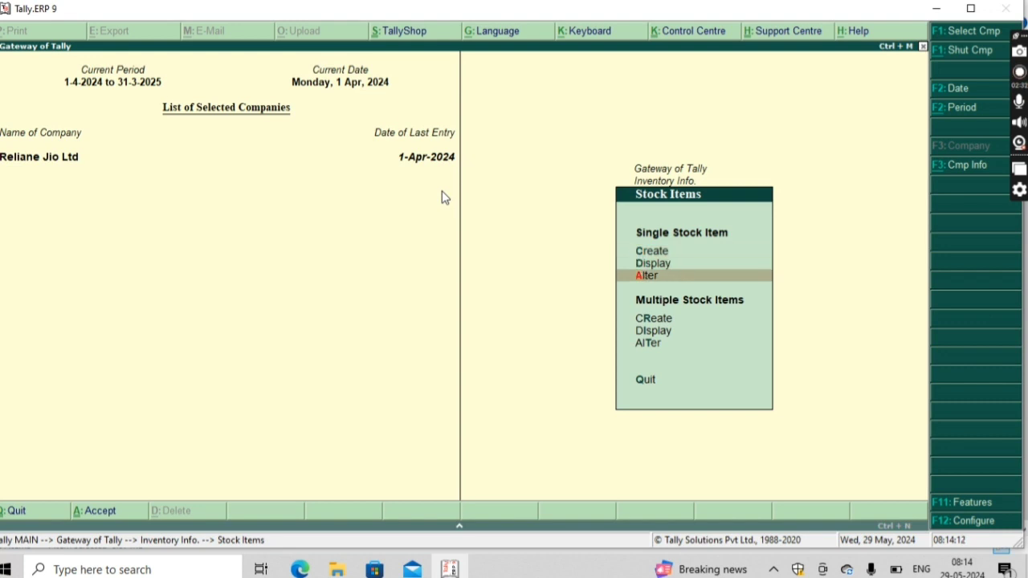
pyautogui.press('Return')
pyautogui.press('Down')
pyautogui.press('Down')
pyautogui.press('Down')
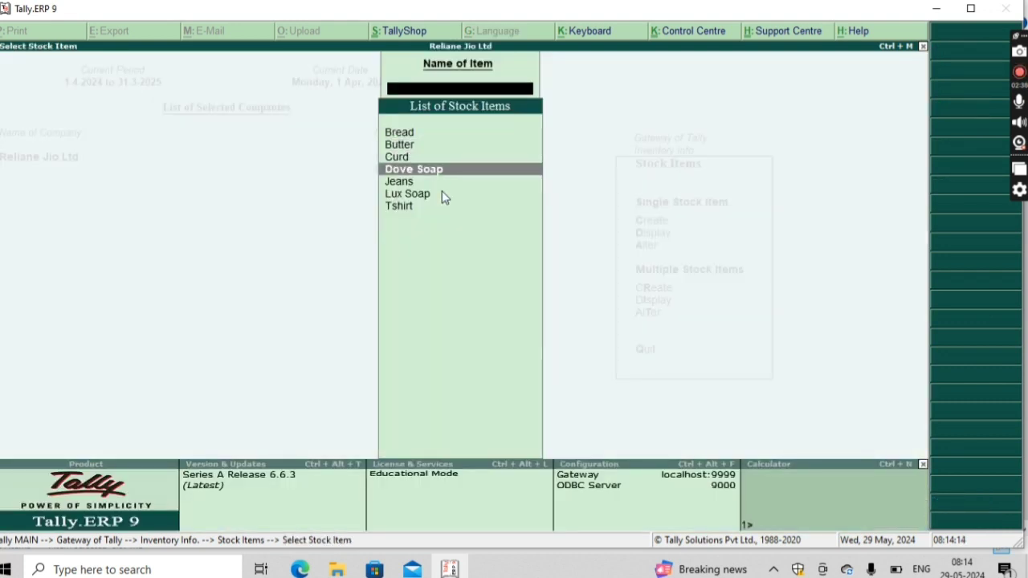
pyautogui.press('Return')
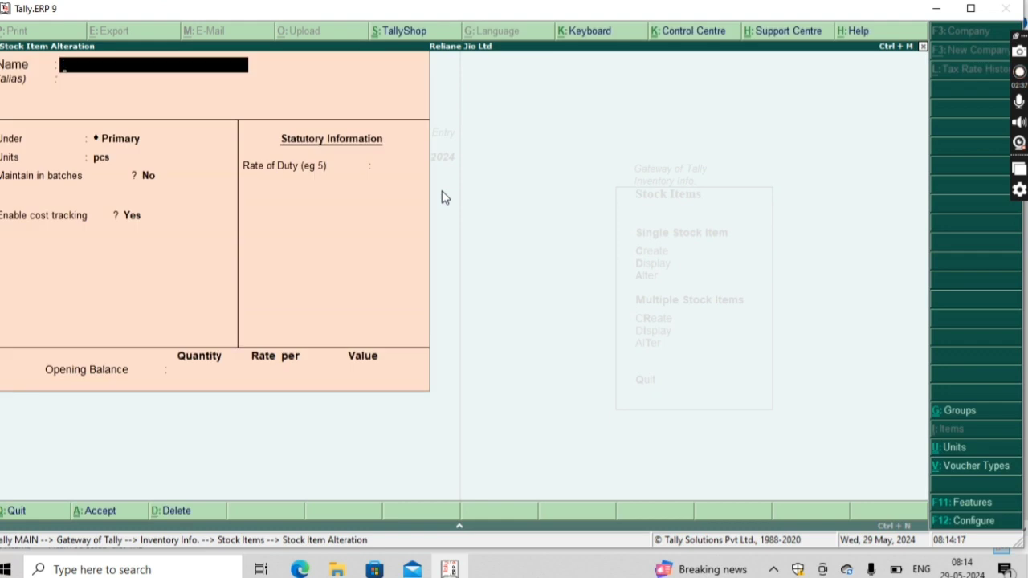
pyautogui.press('Escape')
pyautogui.press('Return')
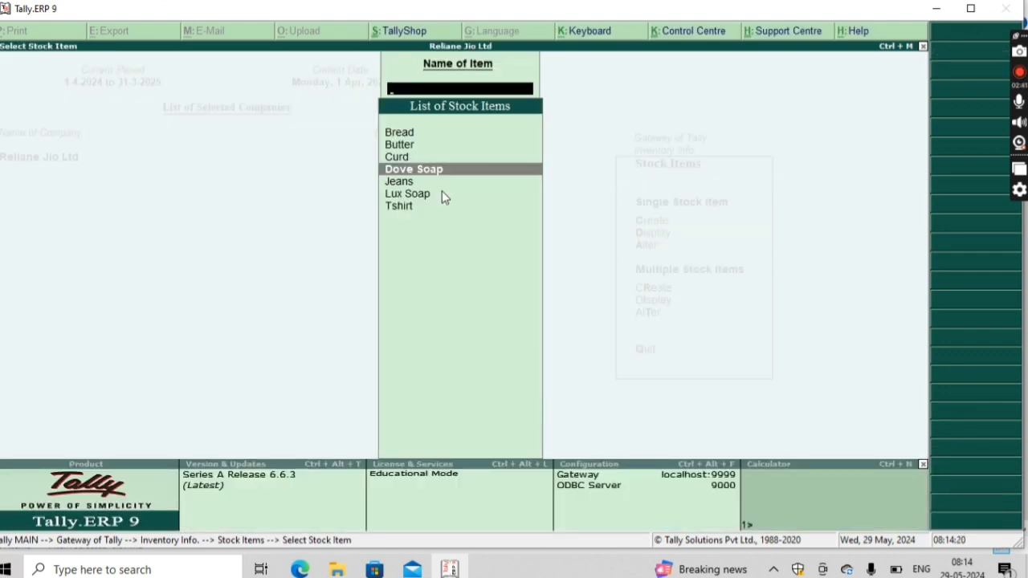
# Give Dove Soap an opening balance of 20 pcs at a rate of 19 per pcs and save the item
pyautogui.press('Return')
pyautogui.press('Return')
pyautogui.press('Return')
pyautogui.press('Return')
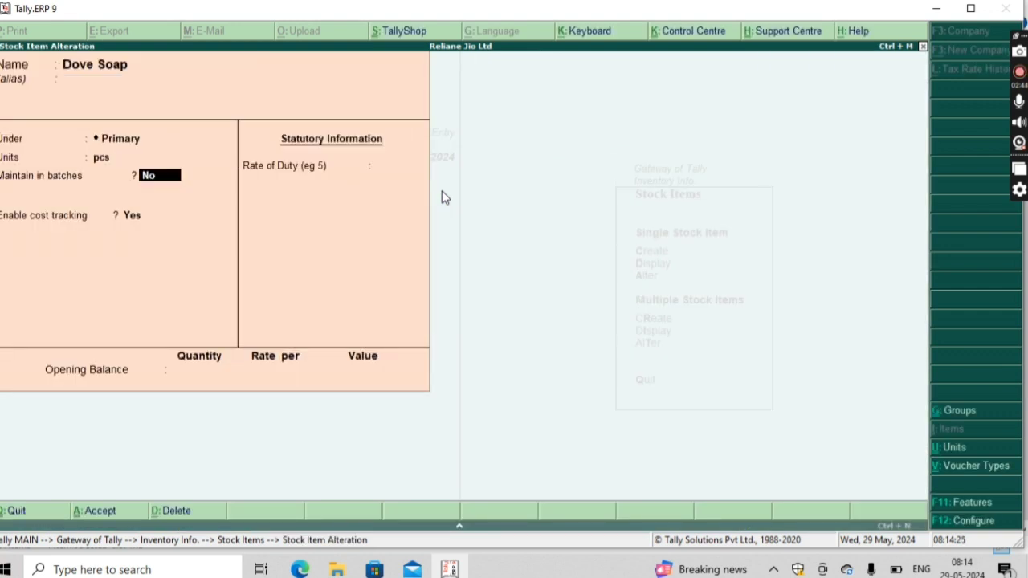
pyautogui.press('Return')
pyautogui.press('Return')
pyautogui.press('Return')
pyautogui.write('20')
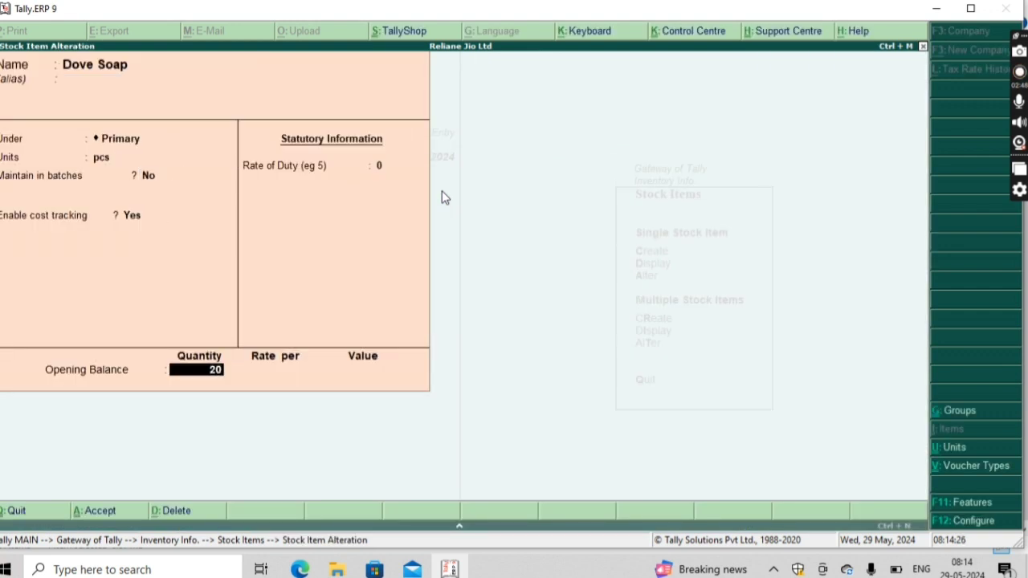
pyautogui.press('Return')
pyautogui.write('19')
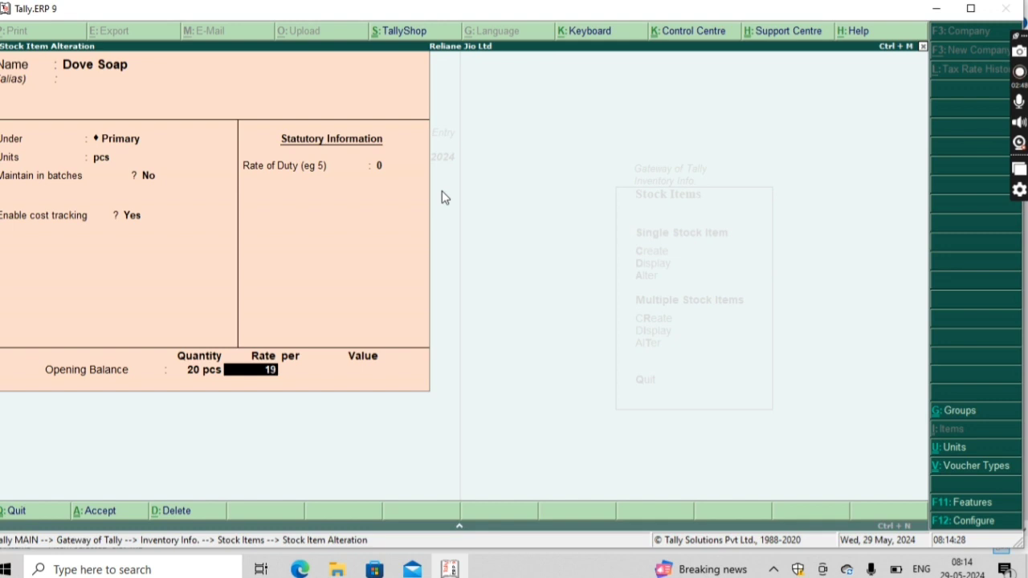
pyautogui.press('Return')
pyautogui.press('Return')
pyautogui.press('Return')
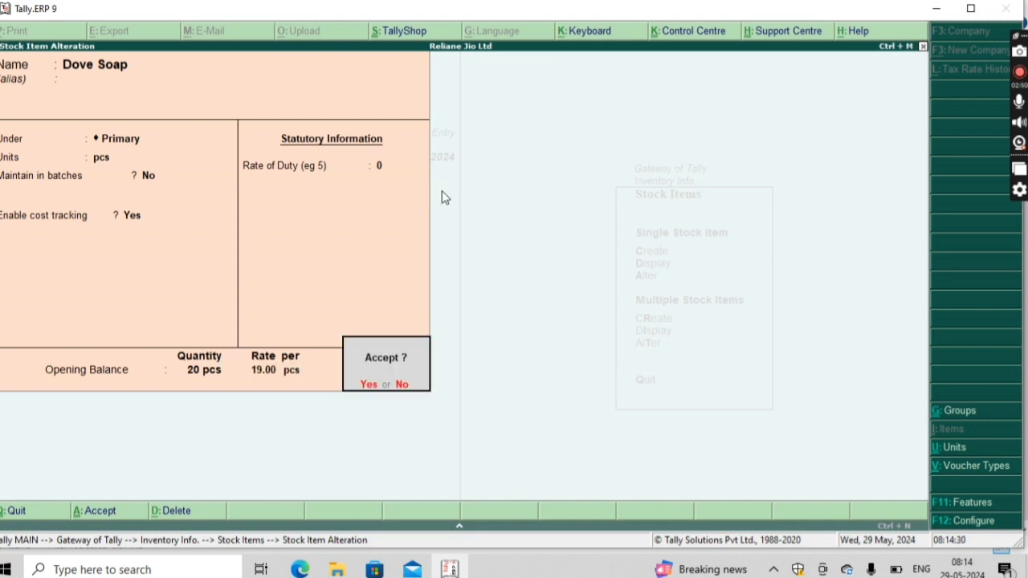
pyautogui.press('Return')
# Alter Lux Soap by entering an opening balance of 19 pcs at a rate of 18 per pcs
pyautogui.write('L')
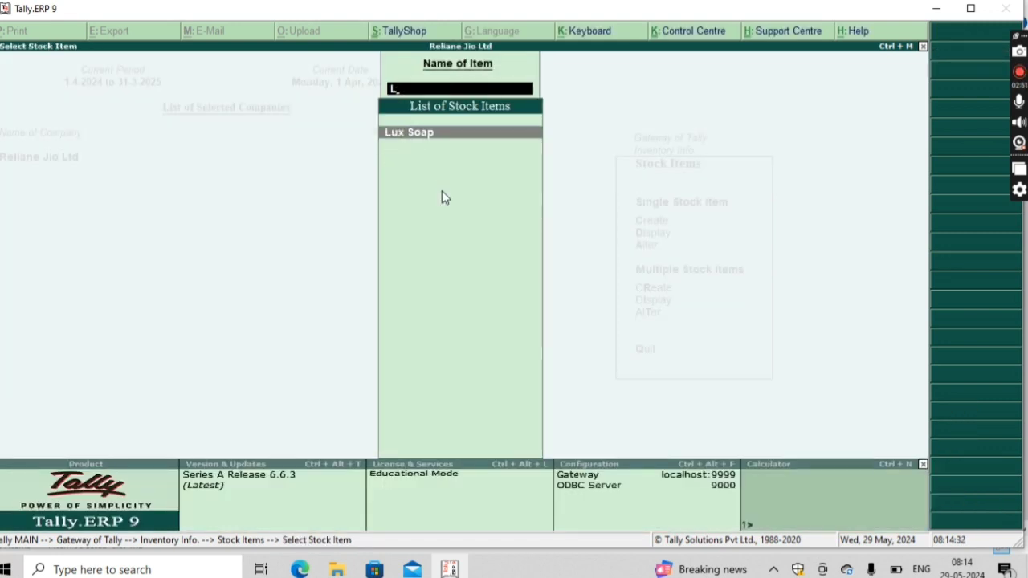
pyautogui.press('Return')
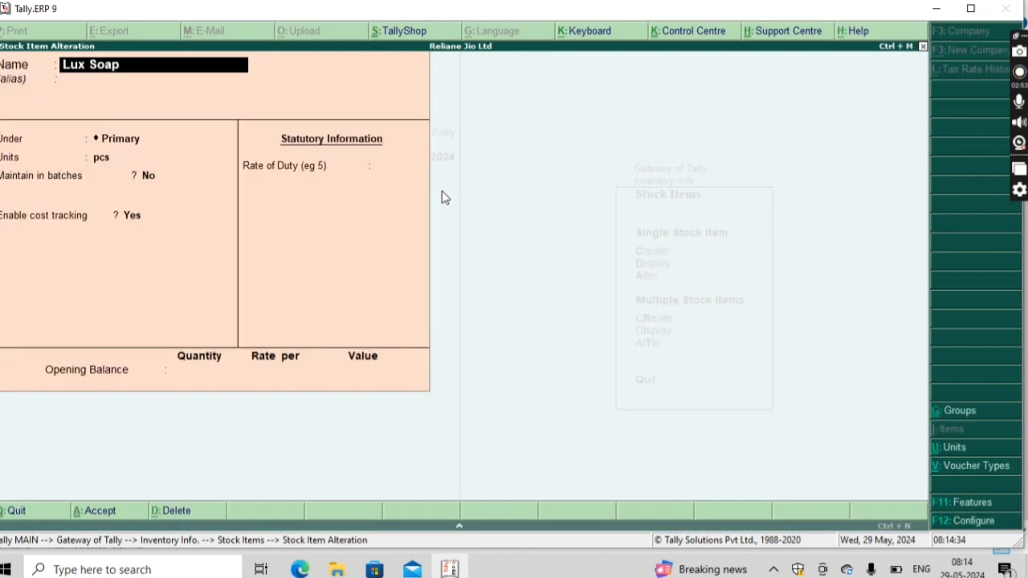
pyautogui.press('Return')
pyautogui.press('Return')
pyautogui.press('Return')
pyautogui.press('Return')
pyautogui.press('Return')
pyautogui.press('Return')
pyautogui.press('Return')
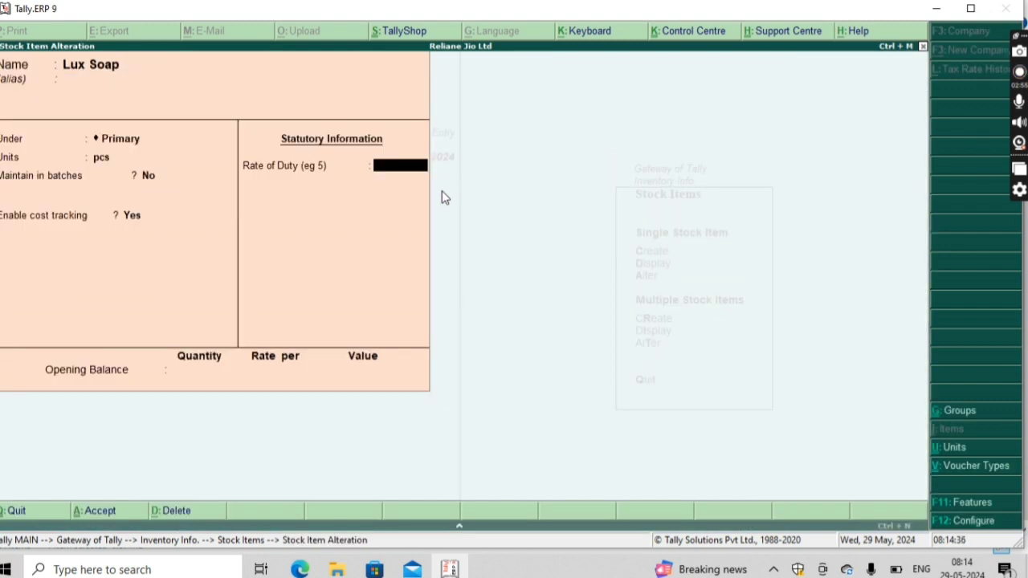
pyautogui.write('1')
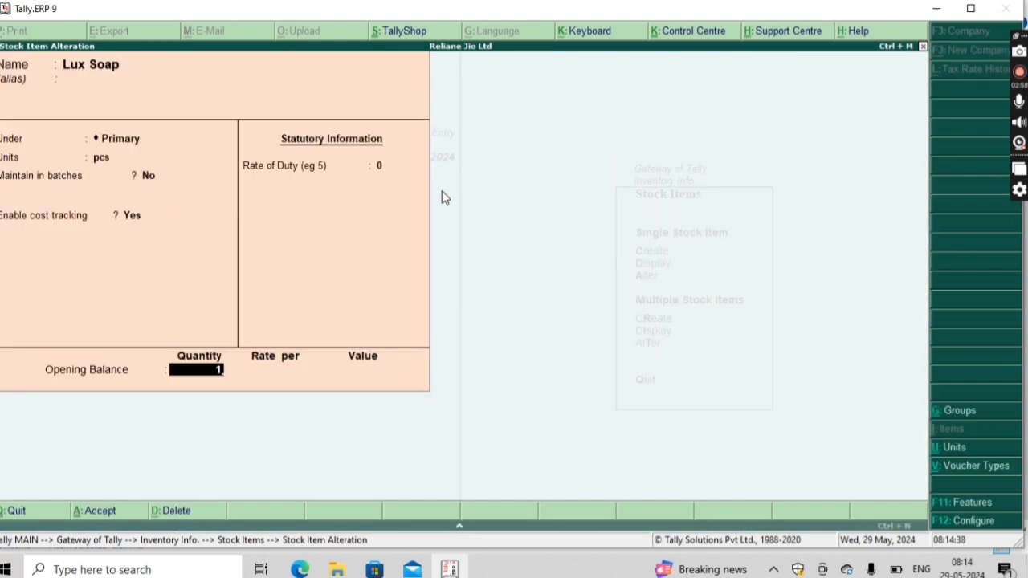
pyautogui.write('9')
pyautogui.press('Return')
pyautogui.write('2')
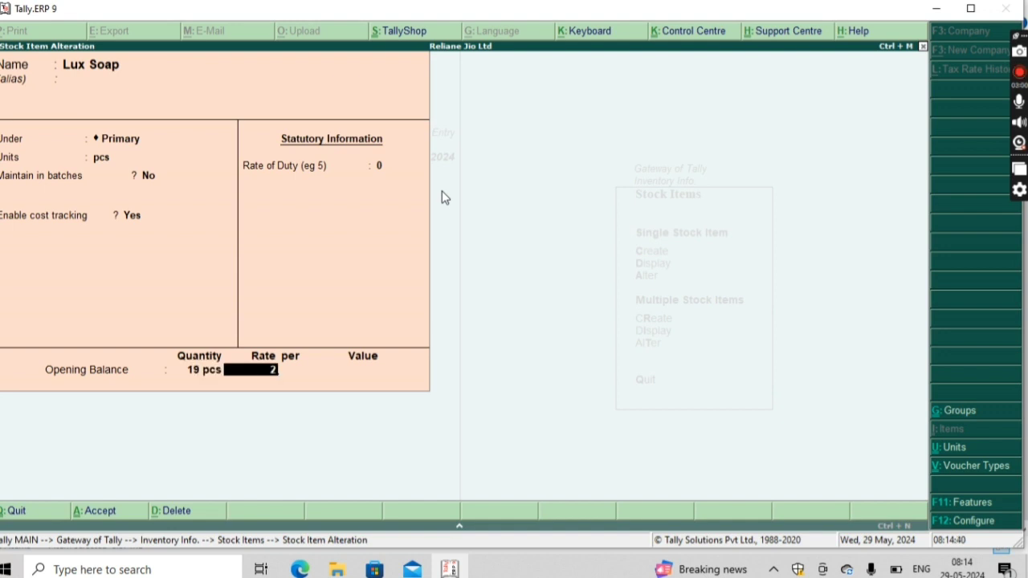
pyautogui.press('BackSpace')
pyautogui.write('18')
pyautogui.press('Return')
pyautogui.press('Return')
pyautogui.press('Return')
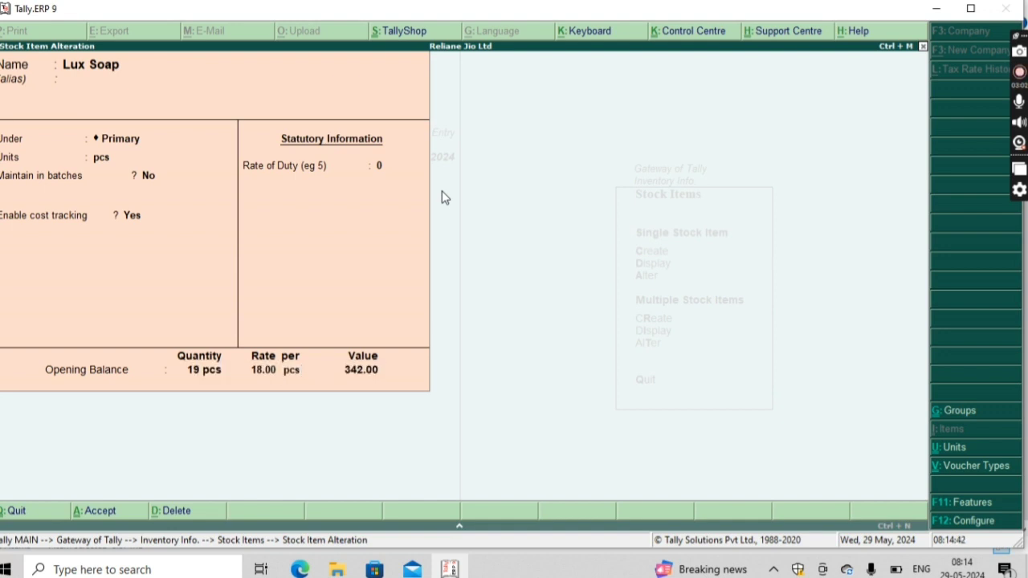
# Set Lux Soap's opening quantity to 10 pcs, save the item and return to the Gateway of Tally
pyautogui.press('Escape')
pyautogui.press('BackSpace')
pyautogui.press('BackSpace')
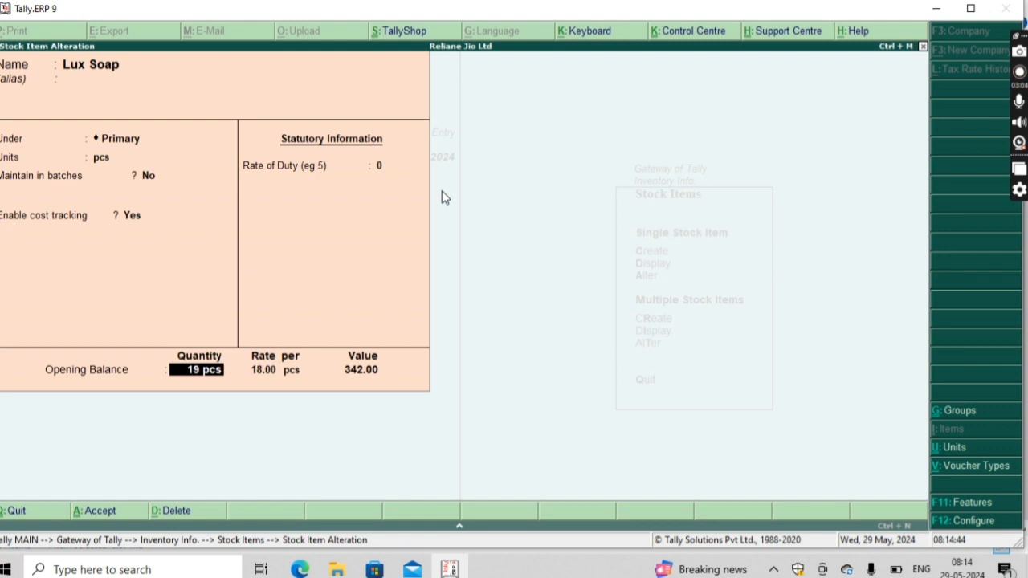
pyautogui.write('10')
pyautogui.press('Return')
pyautogui.press('Return')
pyautogui.press('Return')
pyautogui.press('Return')
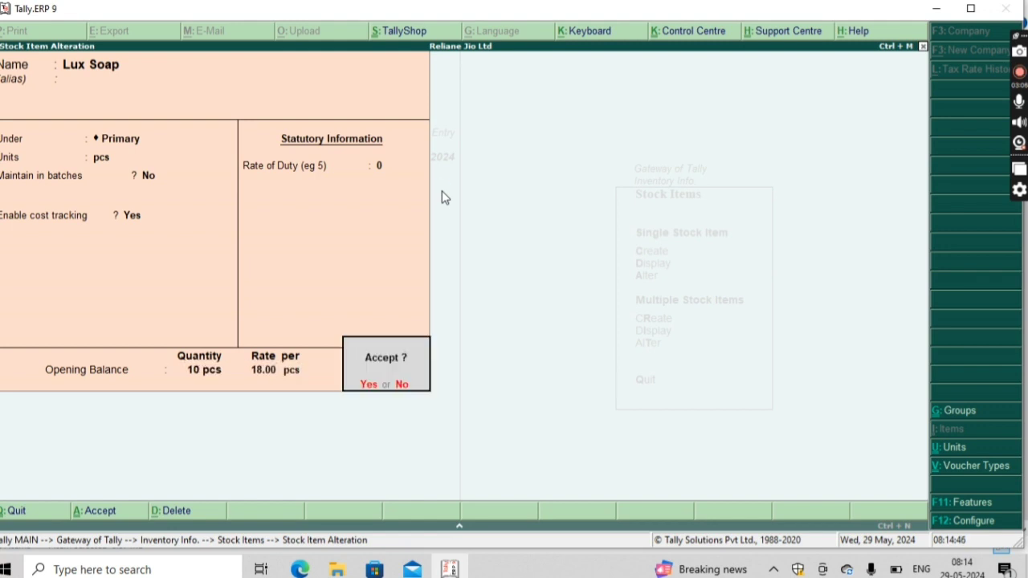
pyautogui.press('Return')
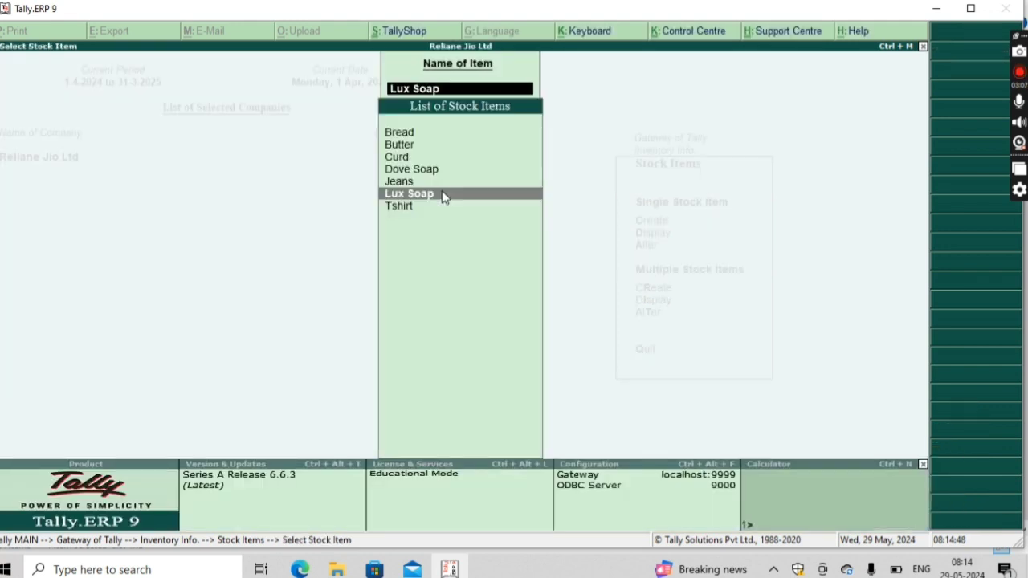
pyautogui.press('Escape')
pyautogui.press('Escape')
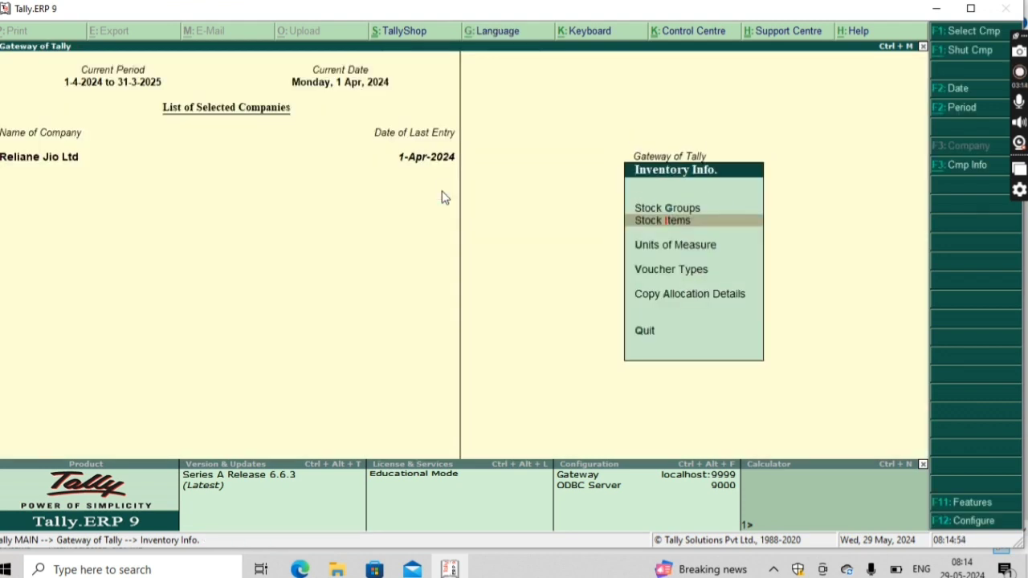
pyautogui.press('Escape')
# Start a purchase voucher with Cash as the party account and Purchase Ac as the purchase ledger
pyautogui.press('Down')
pyautogui.press('Return')
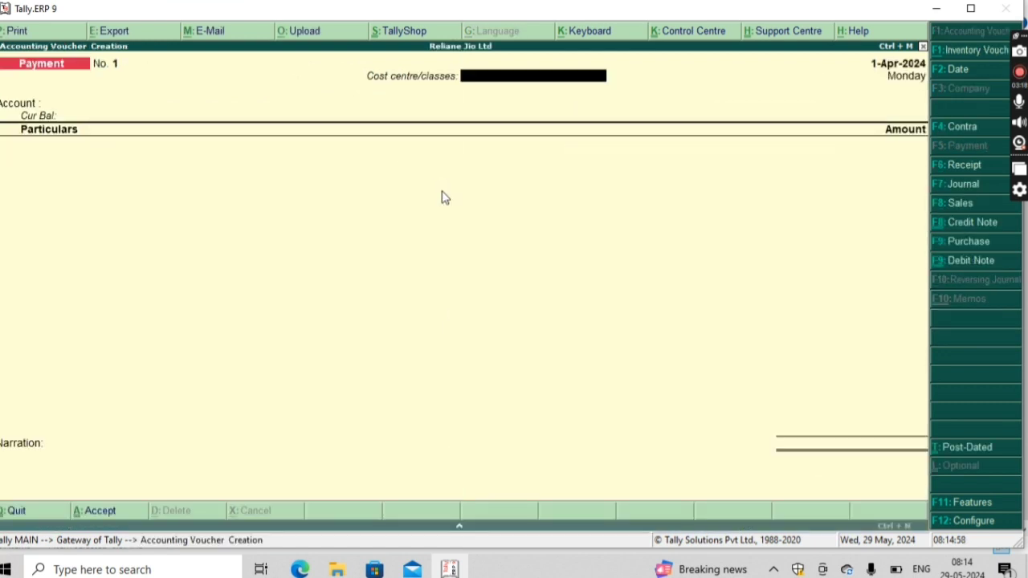
pyautogui.press('F9')
pyautogui.press('Return')
pyautogui.press('Return')
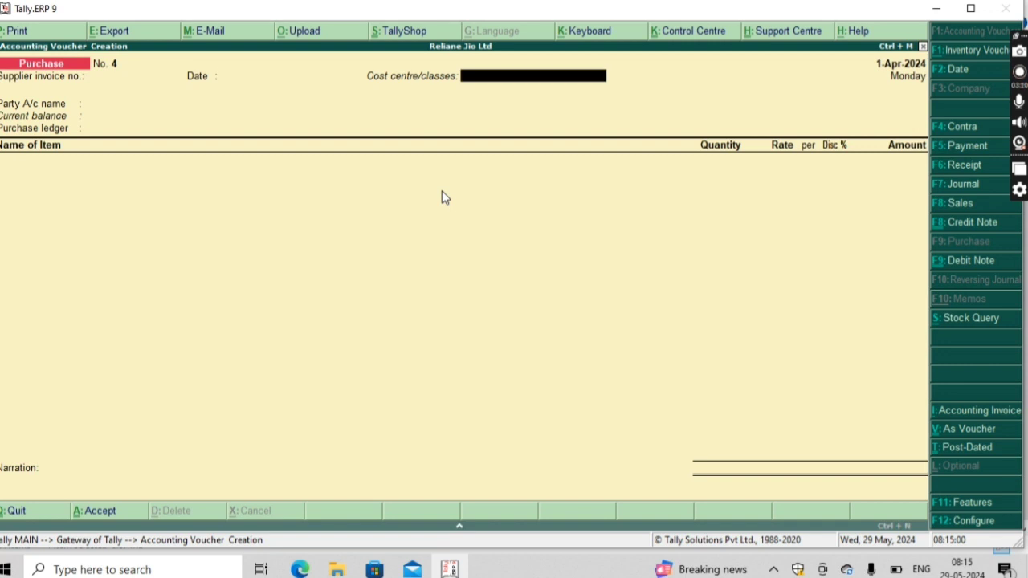
pyautogui.press('Return')
pyautogui.press('Return')
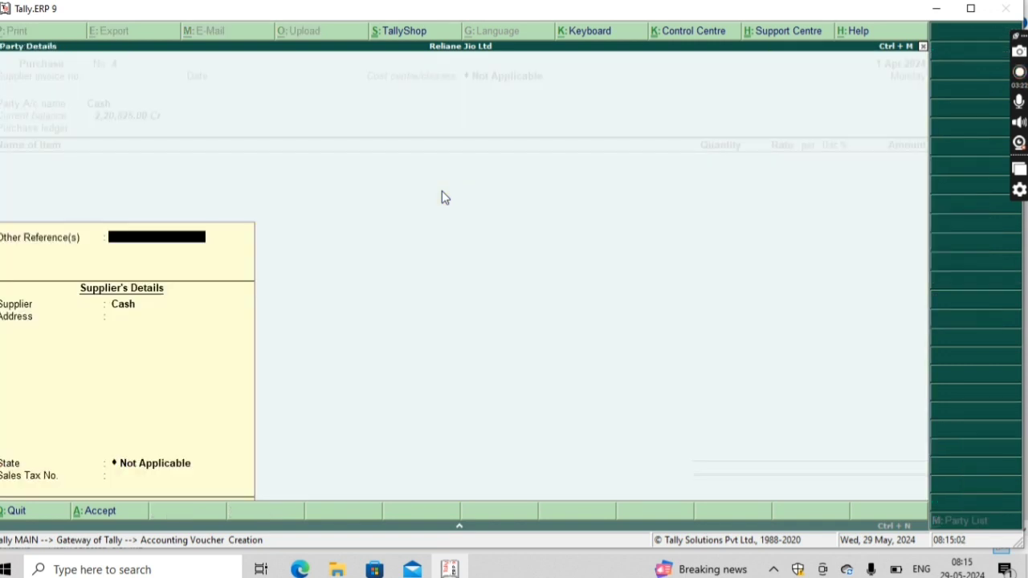
pyautogui.hotkey('ctrl', 'a')
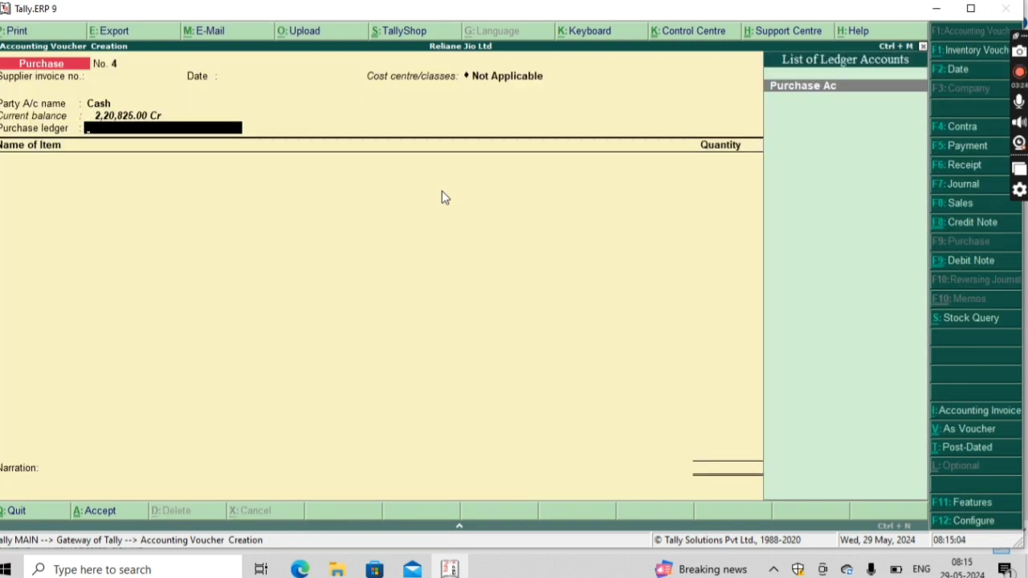
pyautogui.press('Return')
# Add Dove Soap to the purchase voucher with a quantity of 130 pcs at a rate of 19.00 per pcs
pyautogui.write('Do')
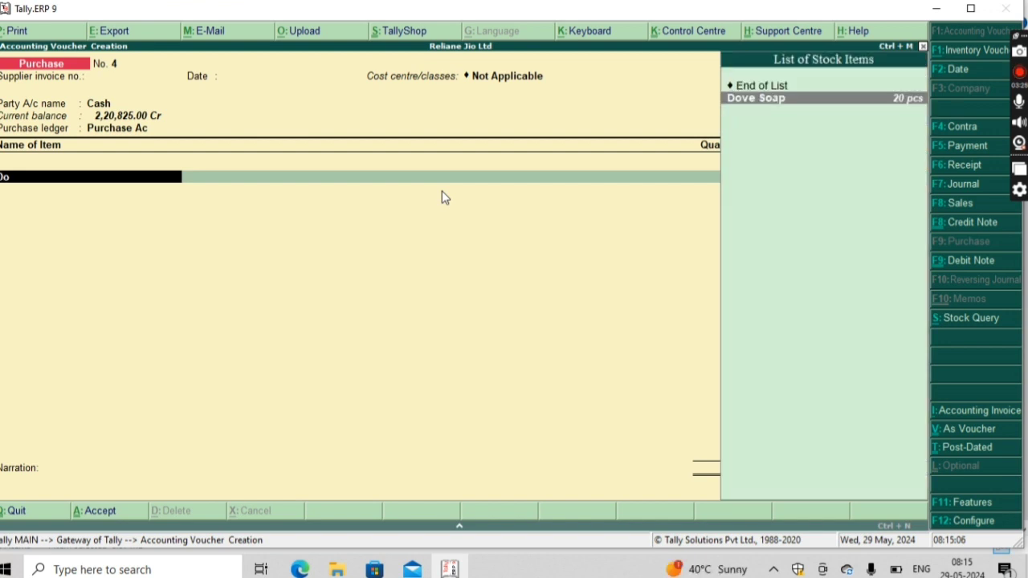
pyautogui.press('Return')
pyautogui.press('Escape')
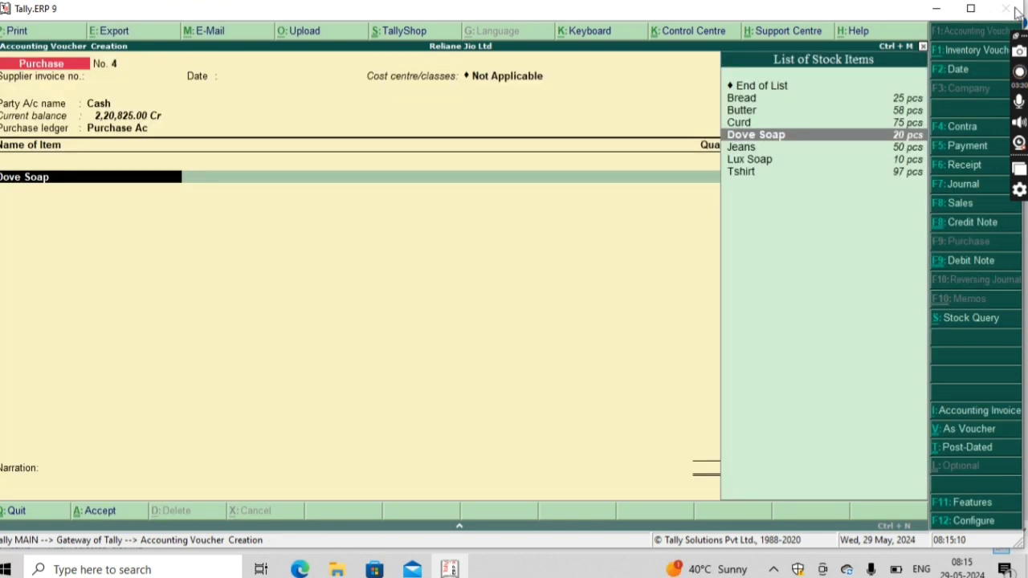
pyautogui.click(922, 135)
pyautogui.write('130')
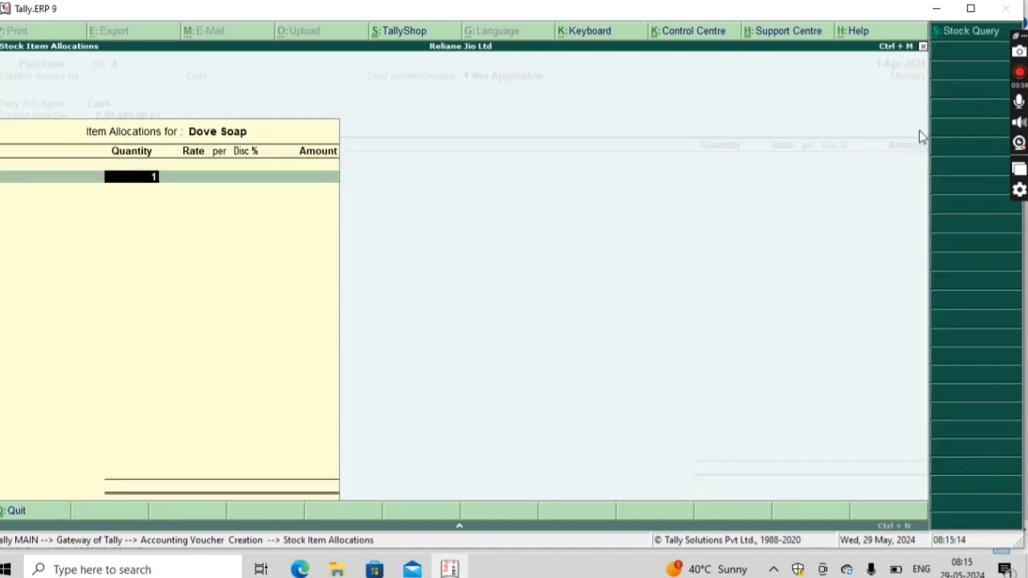
pyautogui.press('Return')
pyautogui.press('Return')
pyautogui.press('Return')
pyautogui.press('Return')
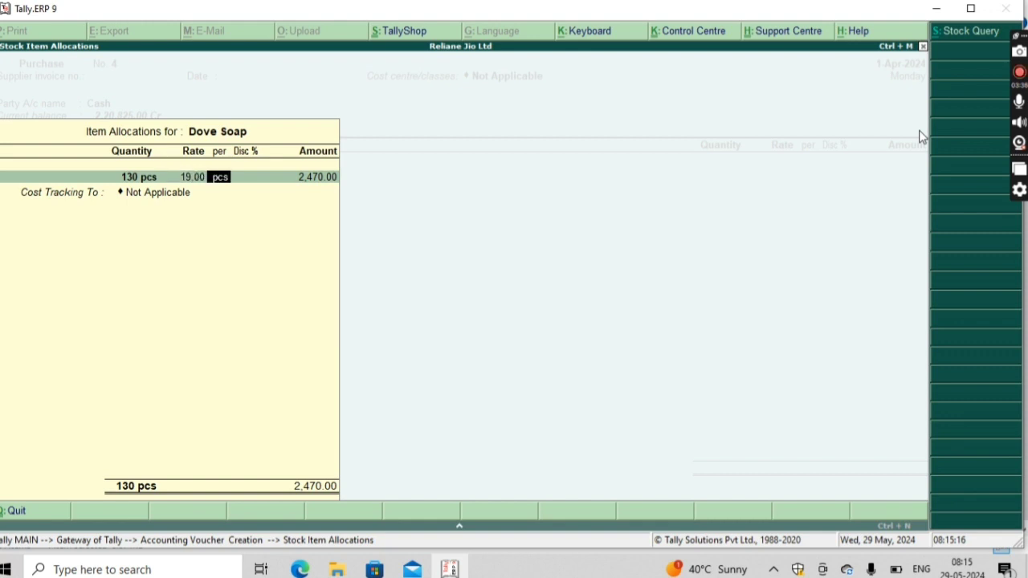
pyautogui.press('Return')
# Assign the new cost tracking number 12 to the Dove Soap line of the purchase voucher
pyautogui.press('BackSpace')
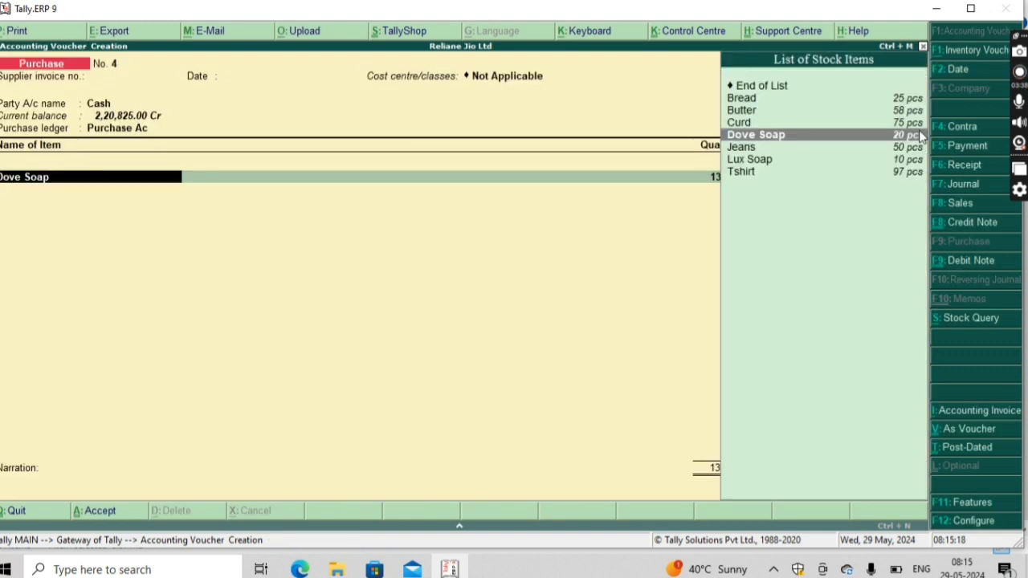
pyautogui.press('Return')
pyautogui.press('Return')
pyautogui.press('Return')
pyautogui.press('Return')
pyautogui.press('Return')
pyautogui.press('Return')
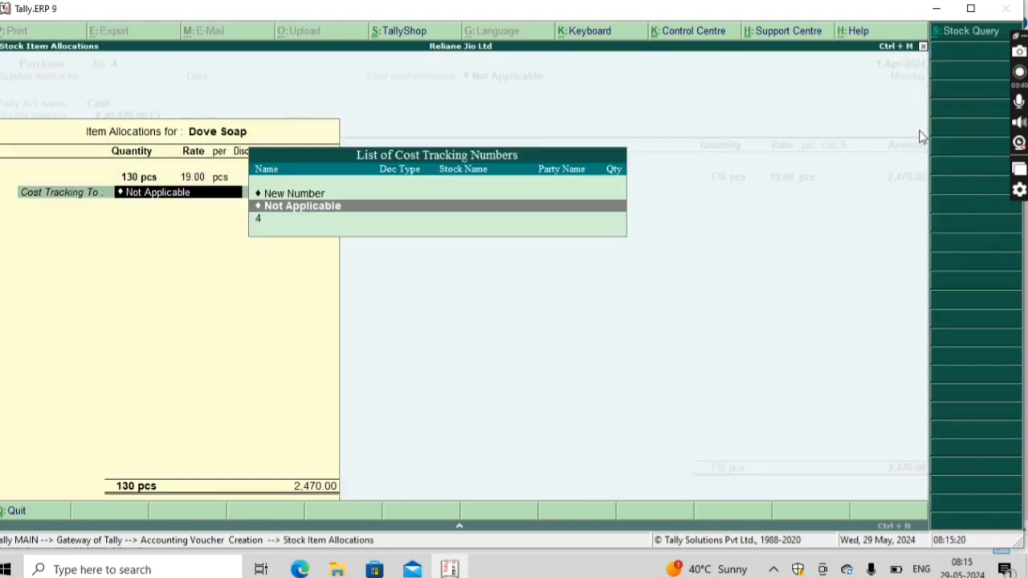
pyautogui.press('Up')
pyautogui.press('Return')
pyautogui.write('12')
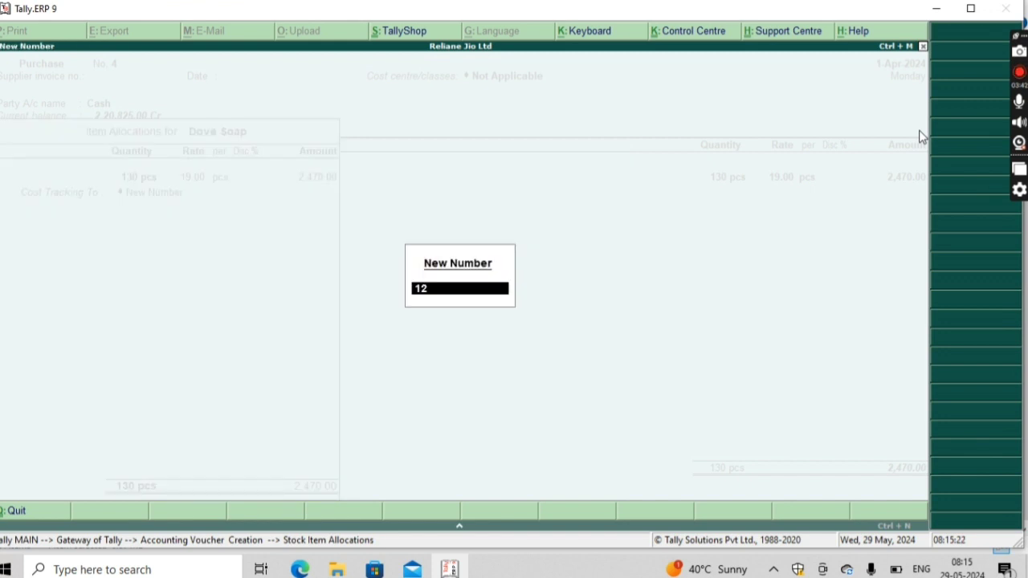
pyautogui.press('Return')
pyautogui.press('Return')
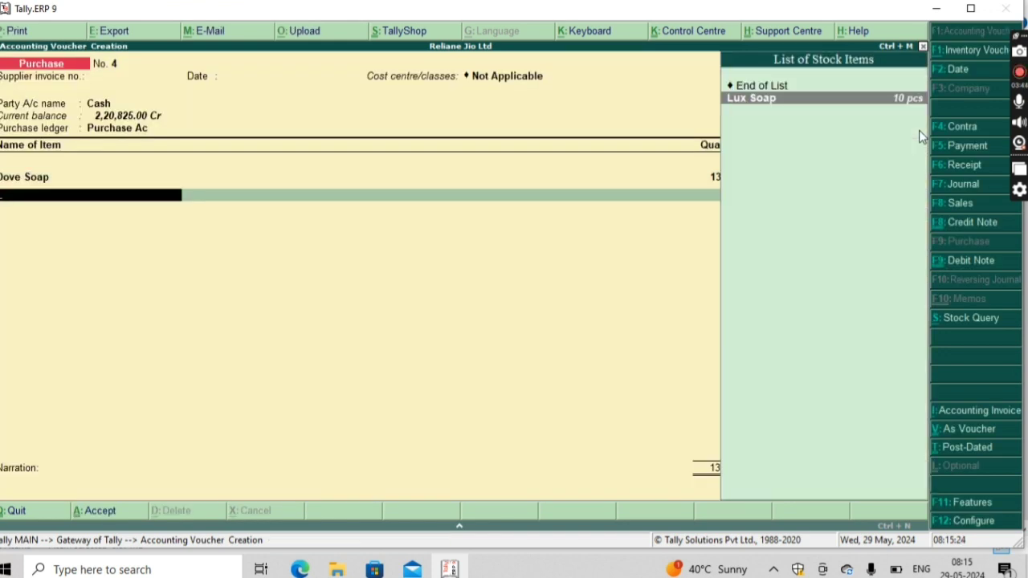
# Add Lux Soap to the purchase voucher with a quantity of 110 pcs at a rate of 18.00 per pcs
pyautogui.press('Return')
pyautogui.press('Return')
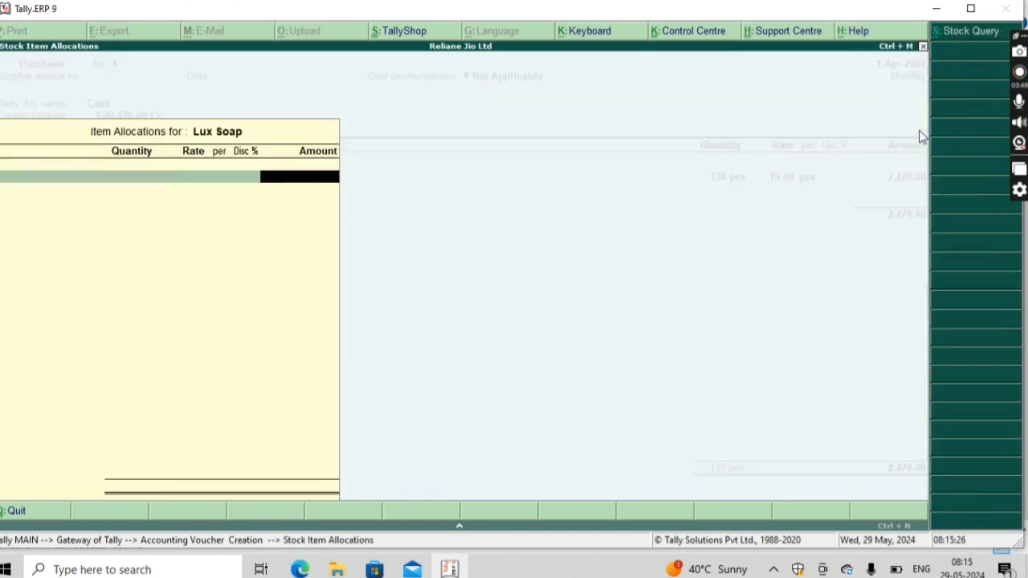
pyautogui.press('BackSpace')
pyautogui.write('110')
pyautogui.press('Return')
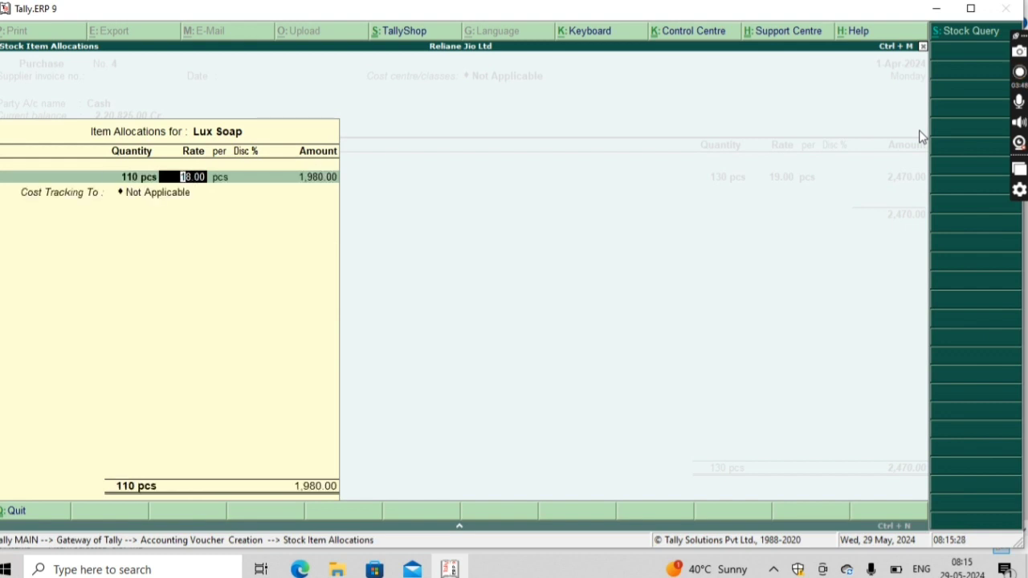
pyautogui.press('Return')
pyautogui.press('Return')
pyautogui.press('Return')
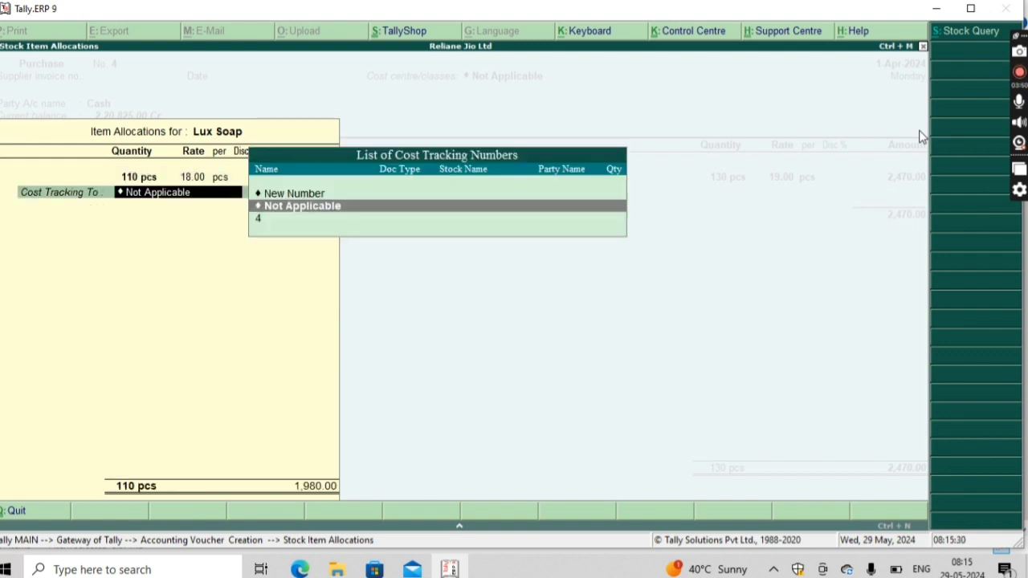
# Assign the new cost tracking number 13 to the Lux Soap line, end the item list and save the purchase voucher
pyautogui.press('Up')
pyautogui.press('Return')
pyautogui.write('13')
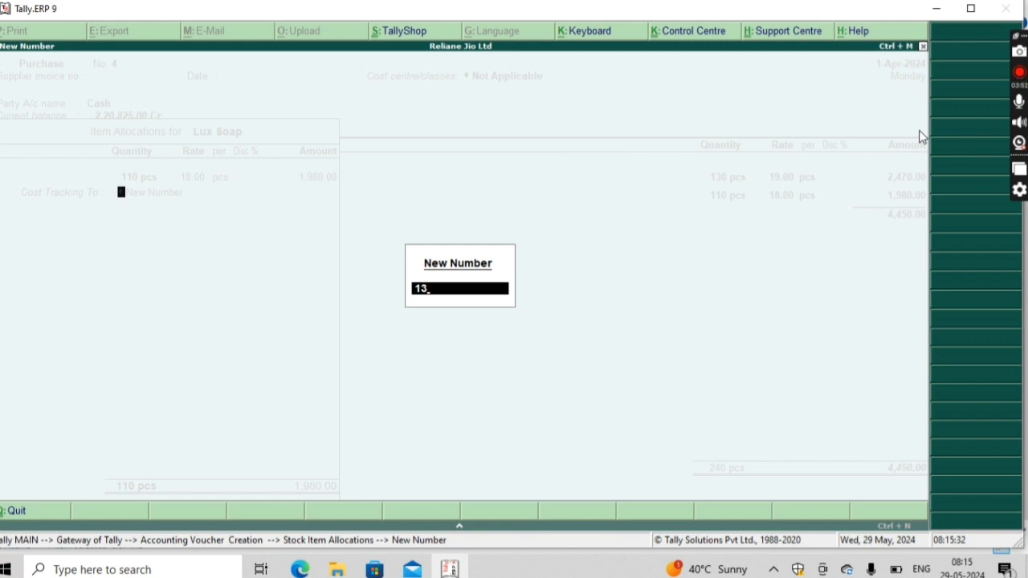
pyautogui.press('Return')
pyautogui.press('Return')
pyautogui.press('Return')
pyautogui.press('Return')
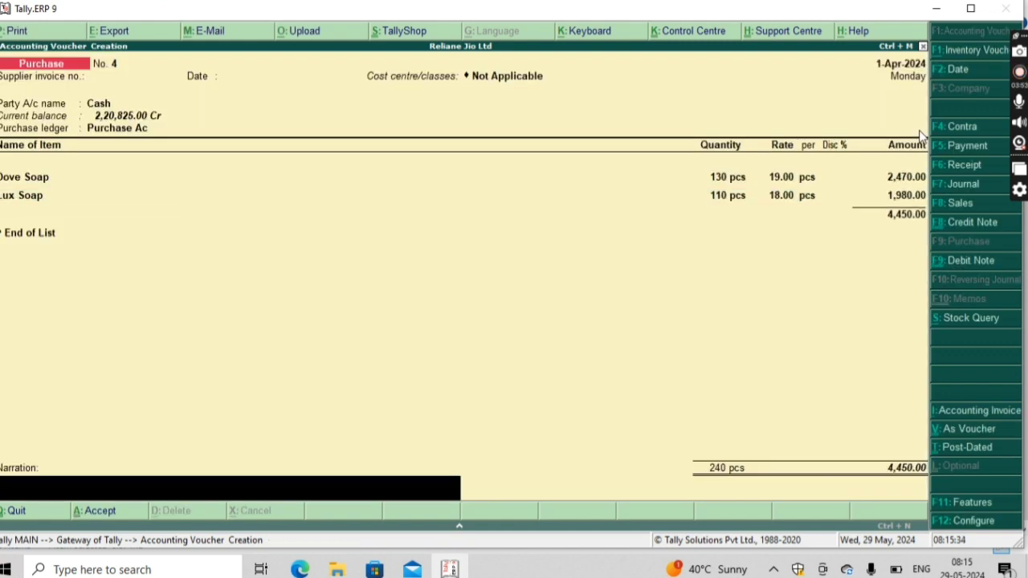
pyautogui.press('Return')
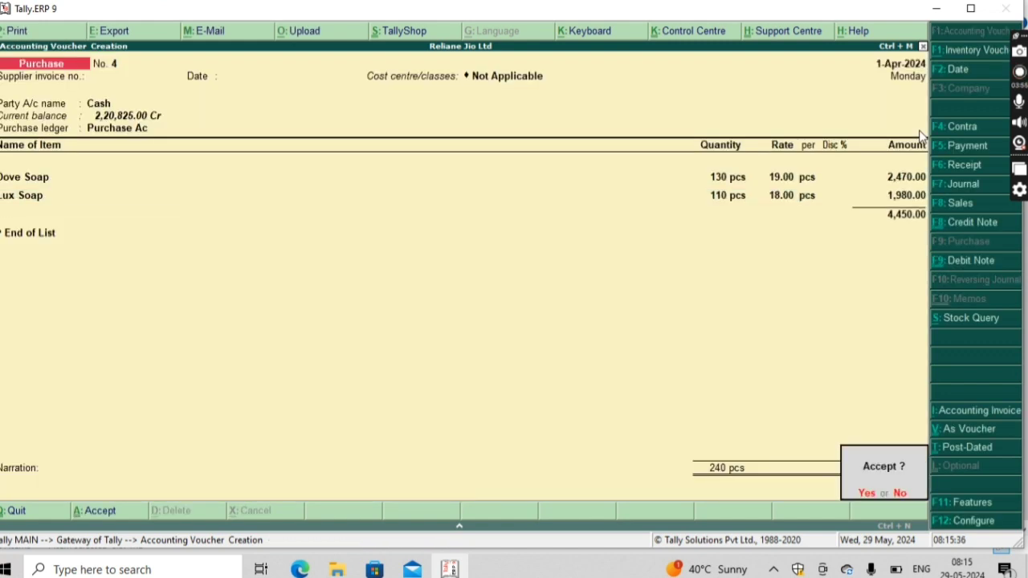
pyautogui.press('Return')
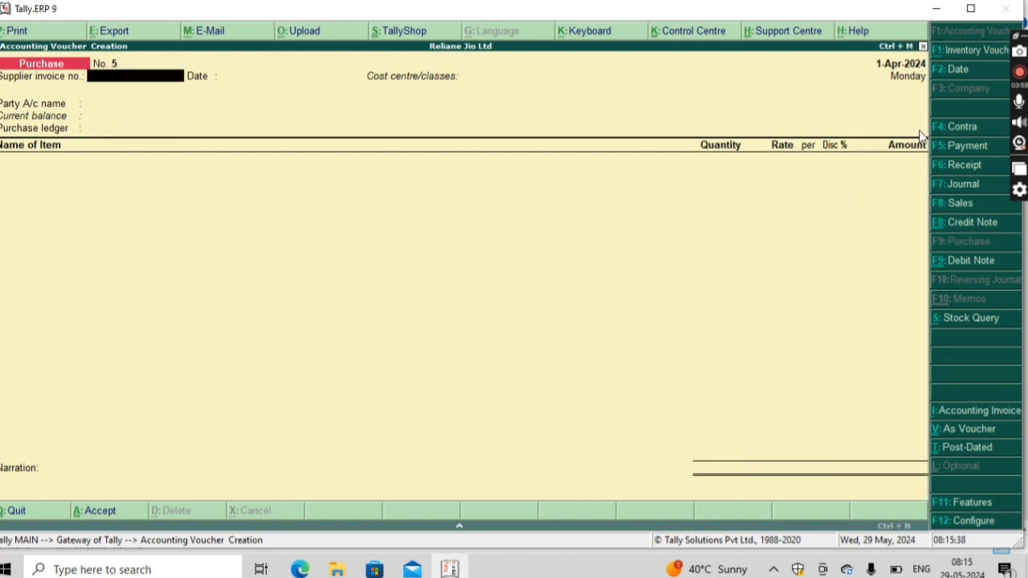
# Leave purchase voucher entry and open the Display Menu from the Gateway of Tally
pyautogui.press('Escape')
pyautogui.press('Return')
pyautogui.press('Down')
pyautogui.press('Down')
pyautogui.press('Down')
pyautogui.press('Down')
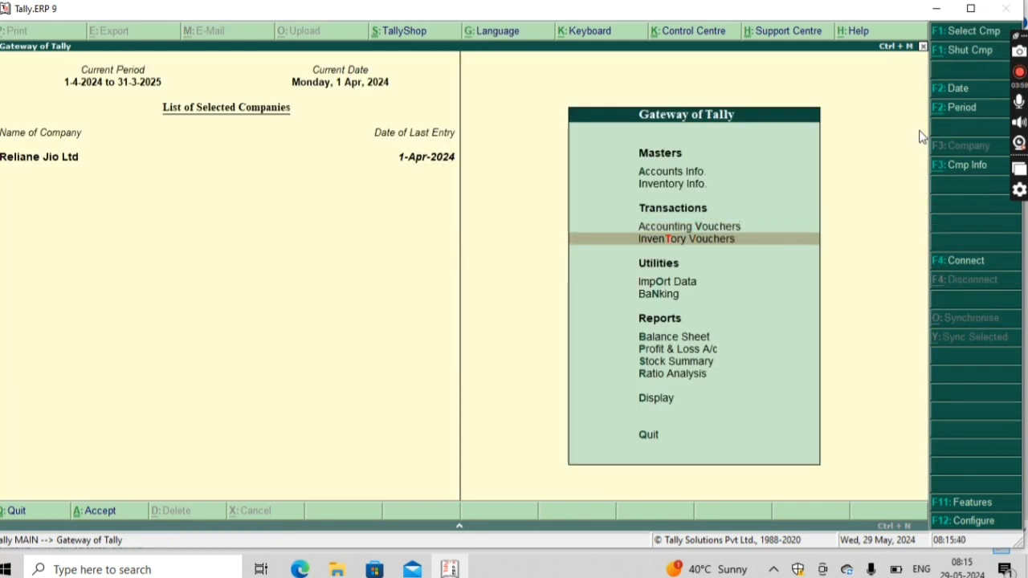
pyautogui.press('Down')
pyautogui.press('Down')
pyautogui.press('Down')
pyautogui.press('Down')
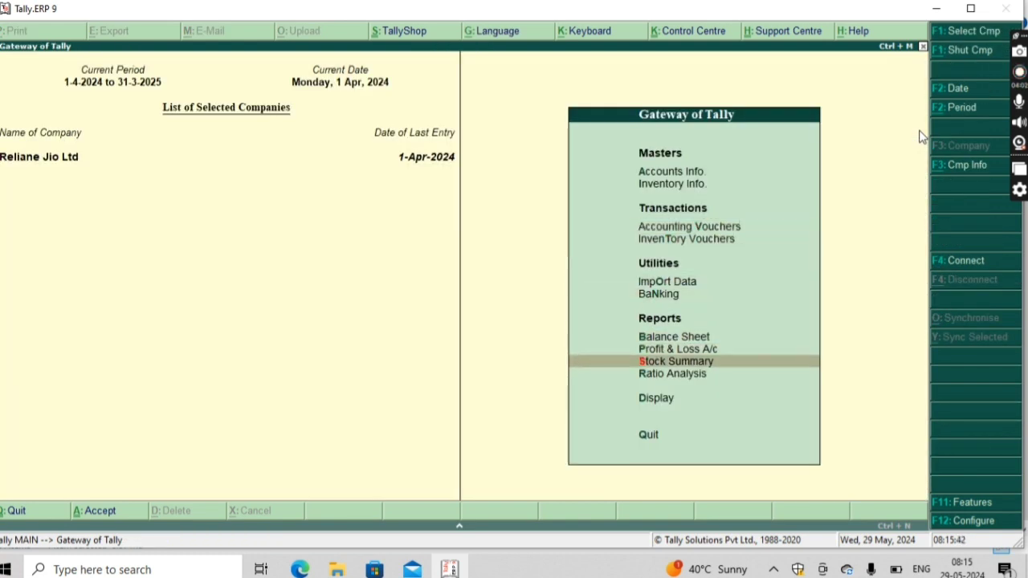
pyautogui.press('Return')
# Open the Item Cost Analysis reports within the Statements of Inventory
pyautogui.press('Down')
pyautogui.press('Down')
pyautogui.press('Down')
pyautogui.press('Down')
pyautogui.press('Down')
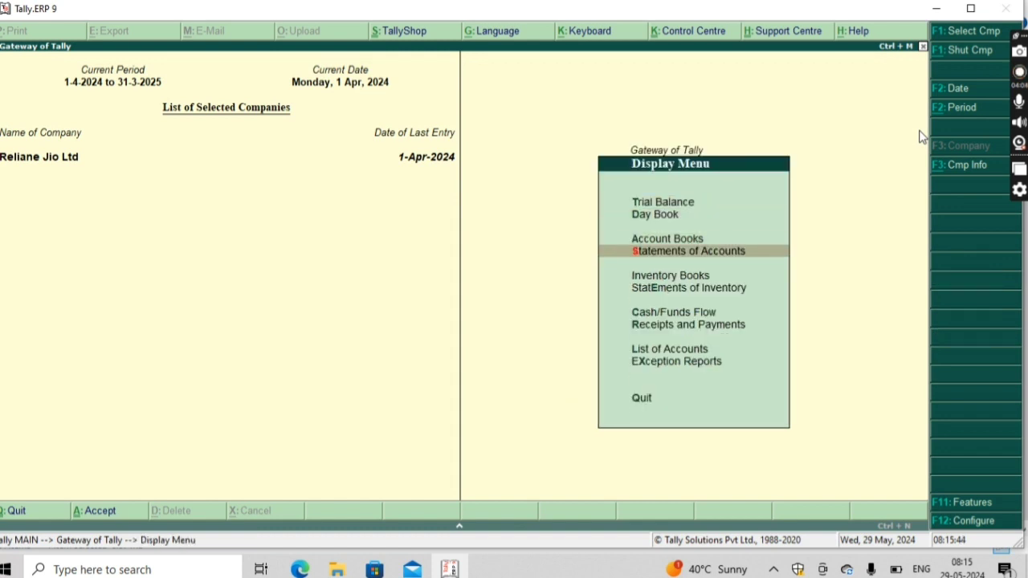
pyautogui.press('Return')
pyautogui.press('Down')
pyautogui.press('Down')
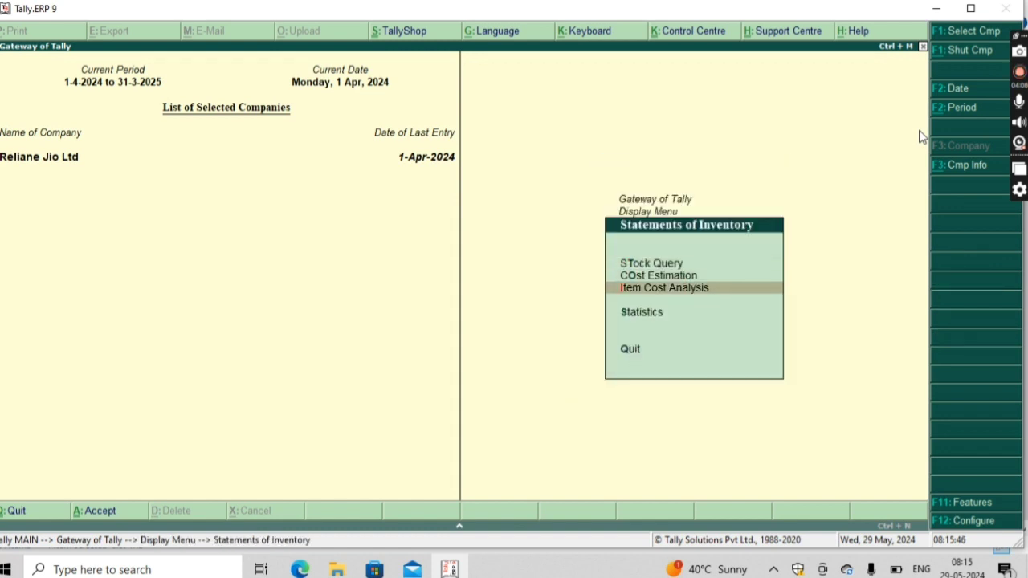
pyautogui.press('Return')
# Examine the stock item cost analysis for Dove Soap and return to the Gateway of Tally
pyautogui.press('Down')
pyautogui.press('Down')
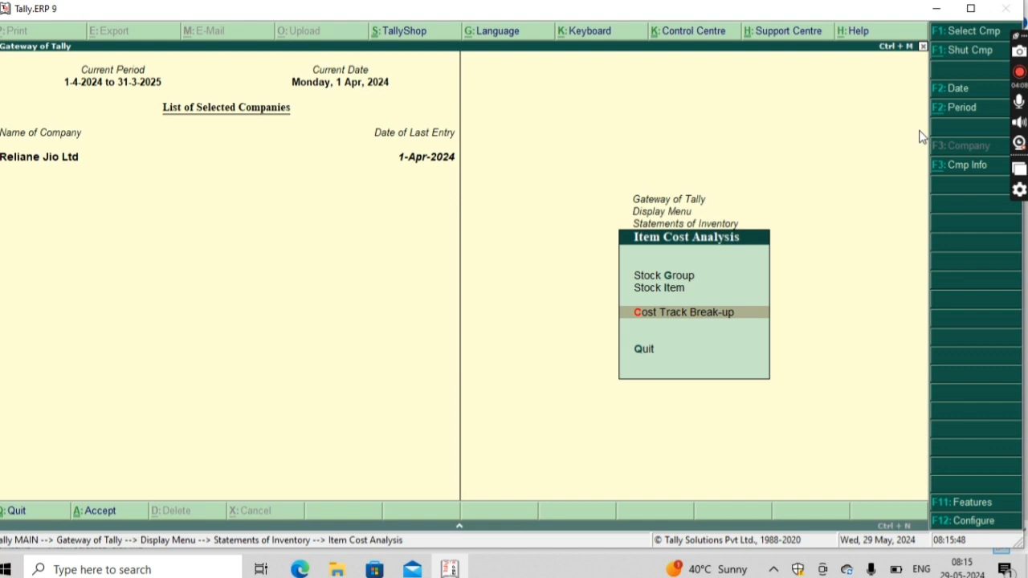
pyautogui.press('Down')
pyautogui.press('Up')
pyautogui.press('Up')
pyautogui.press('Return')
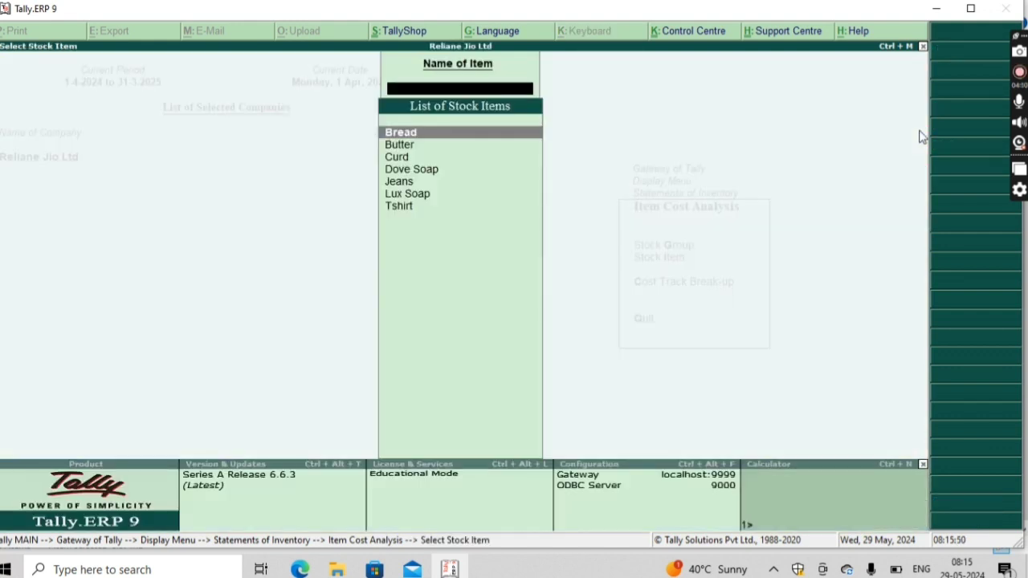
pyautogui.press('Down')
pyautogui.press('Down')
pyautogui.press('Down')
pyautogui.press('Return')
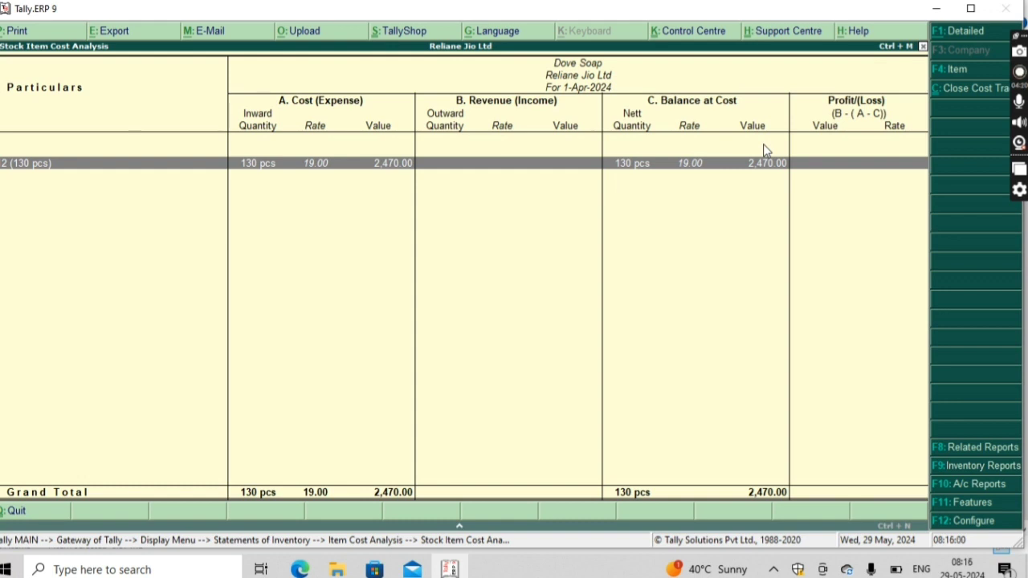
pyautogui.press('Escape')
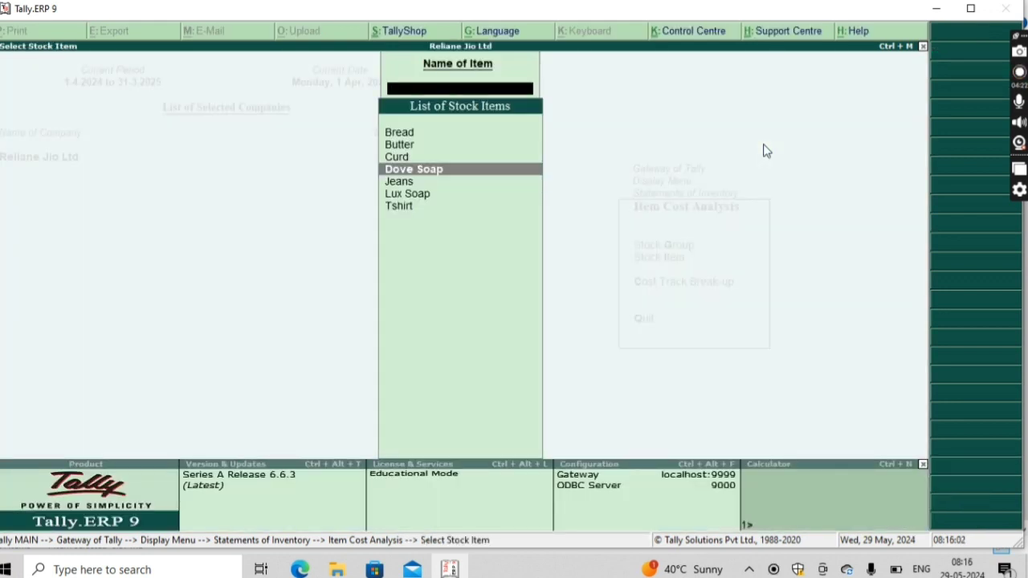
pyautogui.press('Escape')
pyautogui.press('Escape')
pyautogui.press('Escape')
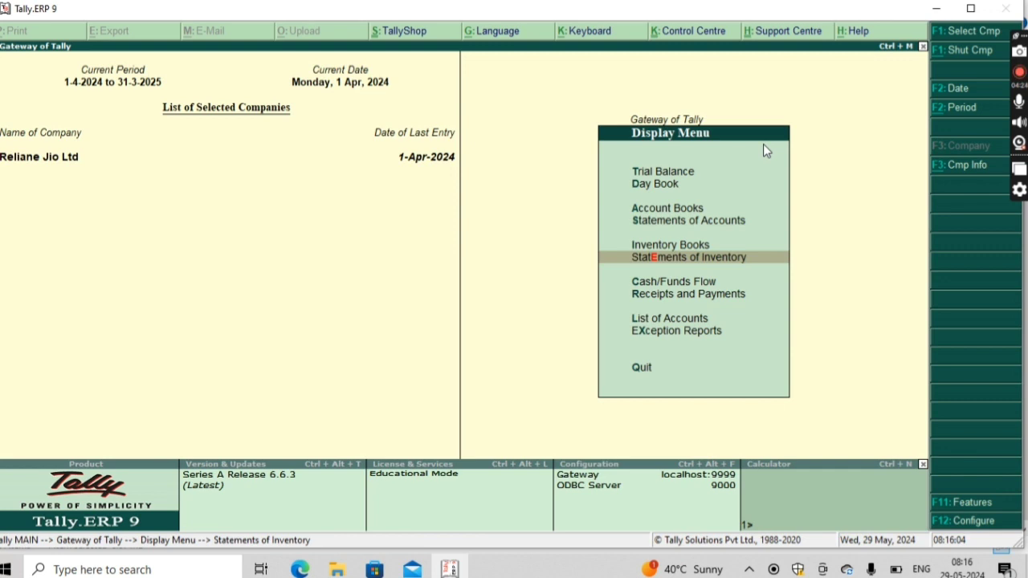
pyautogui.press('Escape')
# Open Dove Soap's monthly summary from the Stock Summary to check its opening, inward and closing quantities
pyautogui.press('Up')
pyautogui.press('Up')
pyautogui.press('Return')
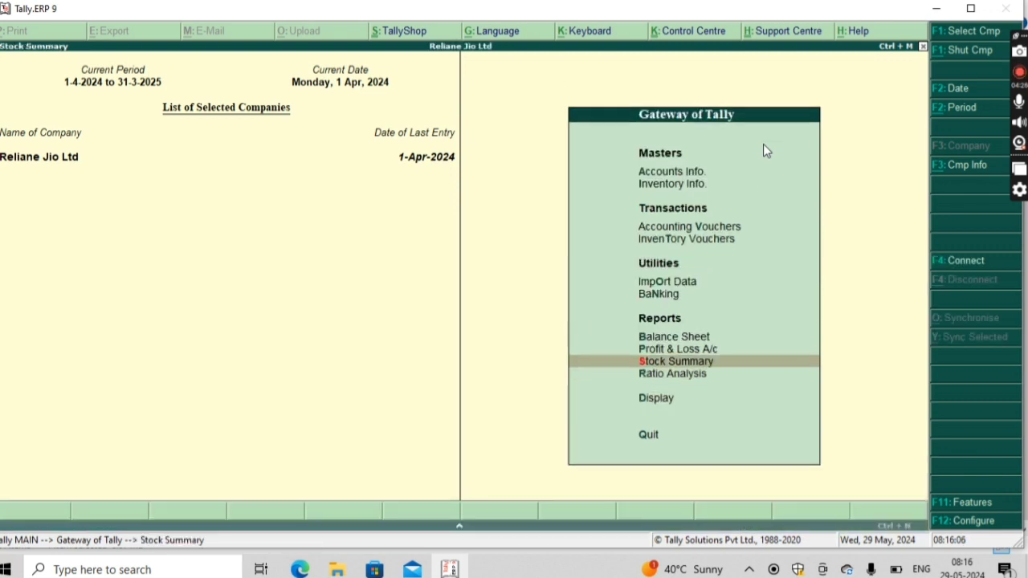
pyautogui.press('Down')
pyautogui.press('Down')
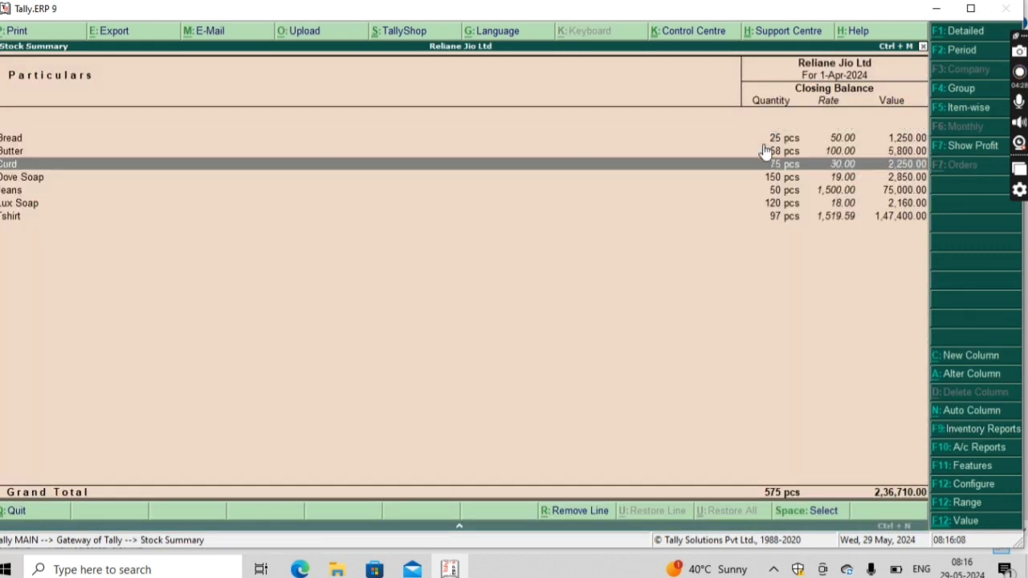
pyautogui.press('Down')
pyautogui.press('Return')
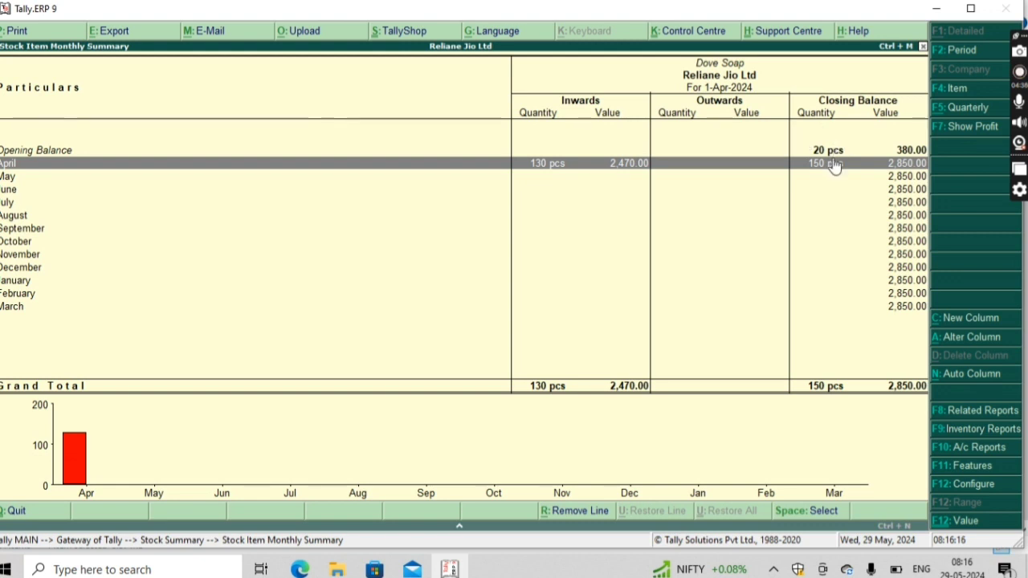
# Show the profit columns in Dove Soap's monthly summary and return to the Gateway of Tally
pyautogui.click(973, 127)
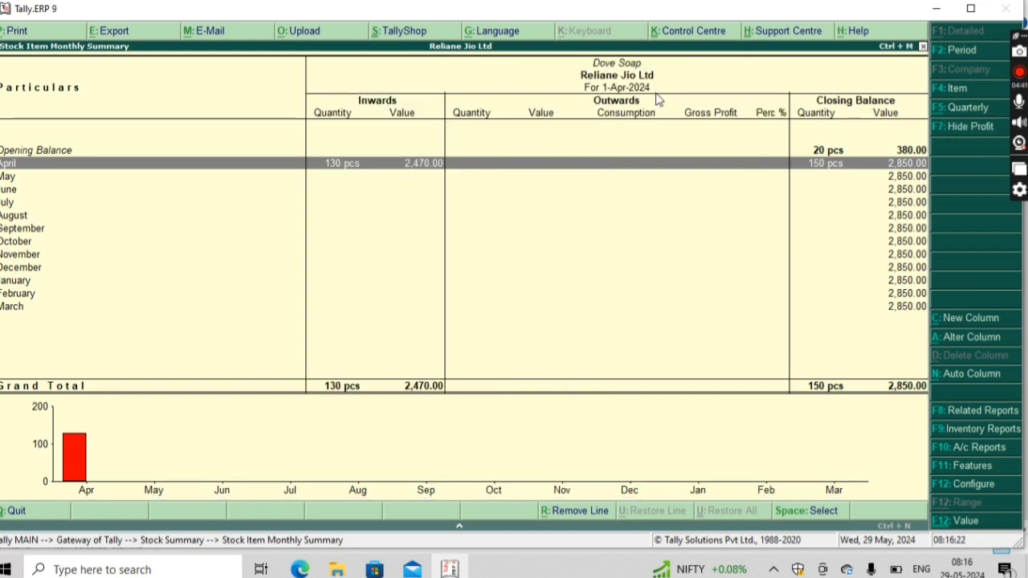
pyautogui.press('Escape')
pyautogui.press('Escape')
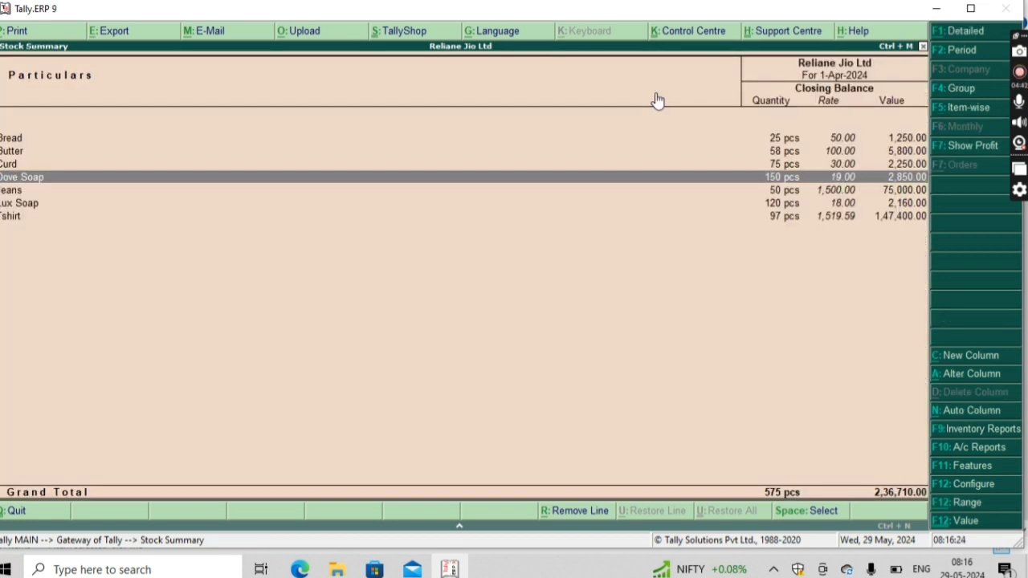
pyautogui.press('Return')
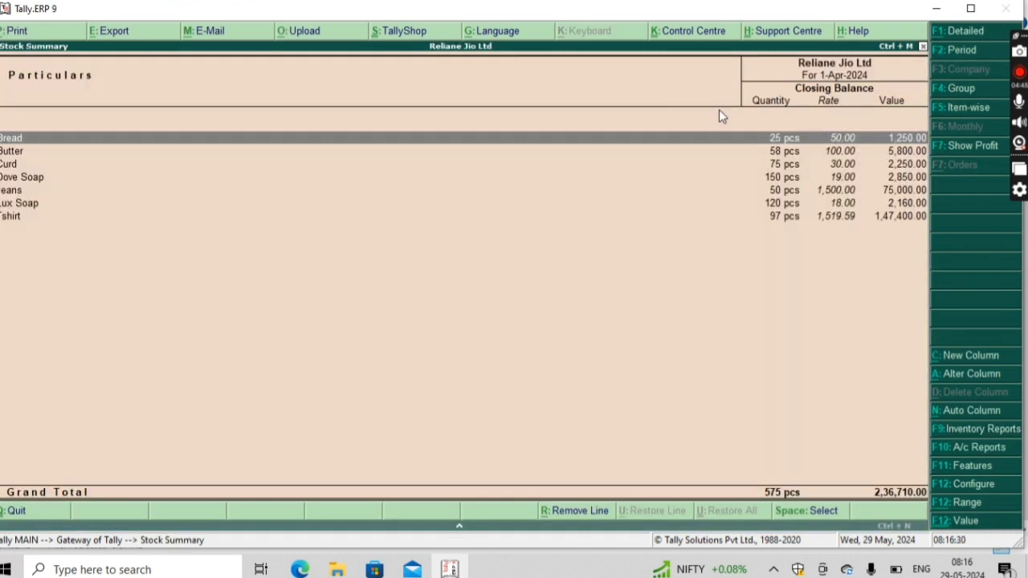
pyautogui.press('Escape')
pyautogui.press('Escape')
pyautogui.press('Escape')
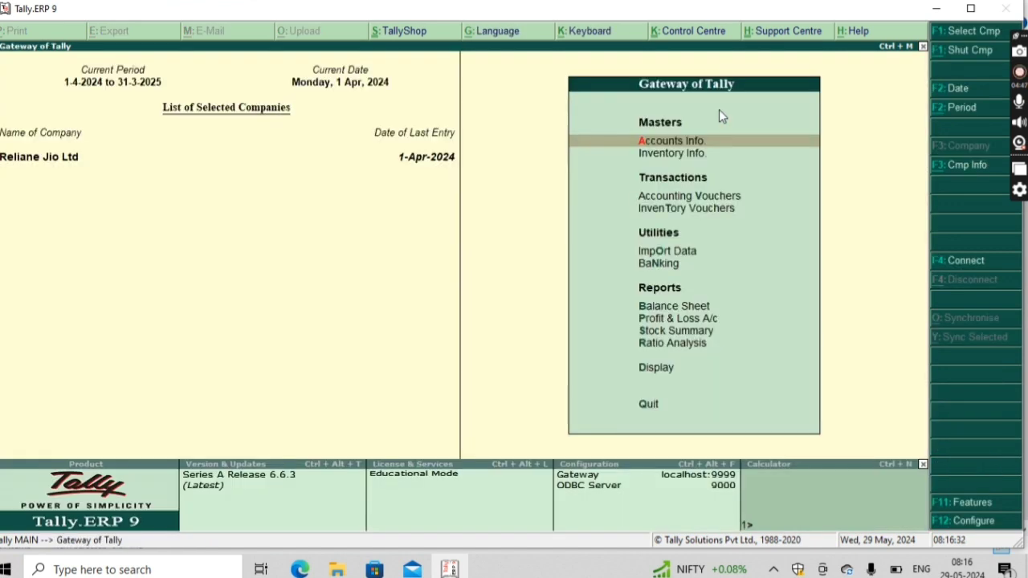
# Start a sales voucher with Cash as the party account and add 40 pcs of Dove Soap at 30.00 per pcs
pyautogui.press('Down')
pyautogui.press('Down')
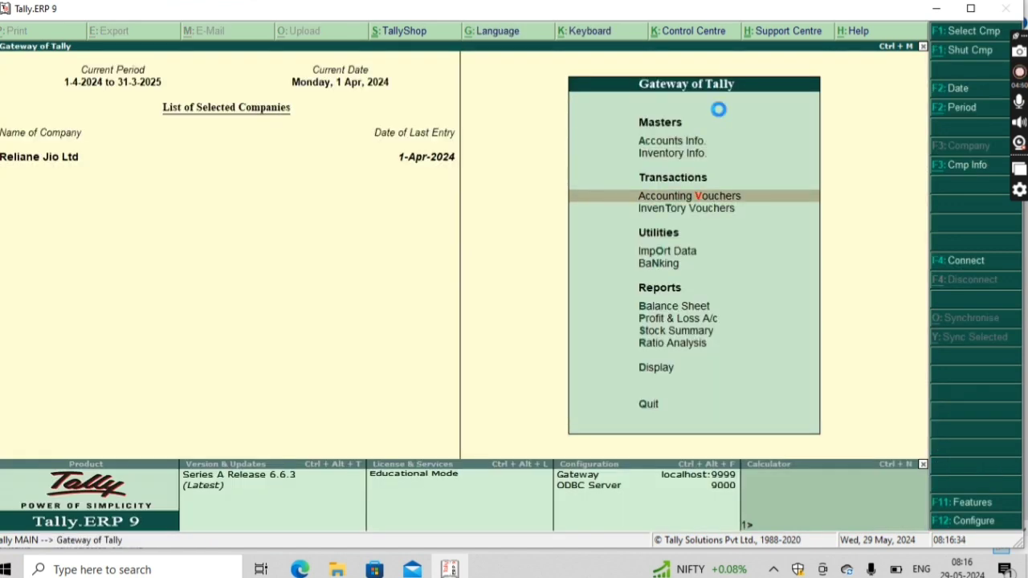
pyautogui.press('Return')
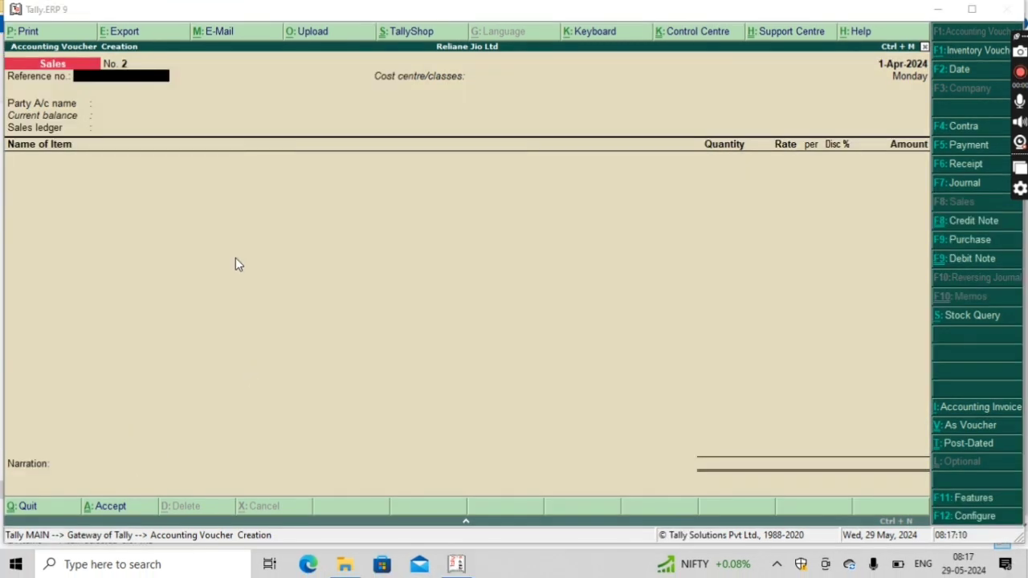
pyautogui.click(235, 258)
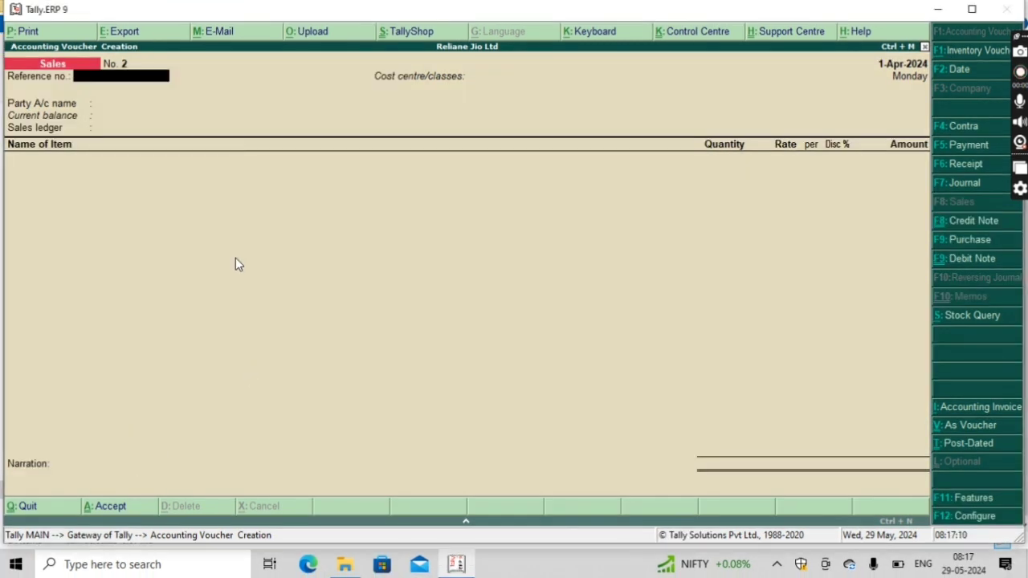
pyautogui.press('Return')
pyautogui.press('Return')
pyautogui.press('Return')
pyautogui.press('Return')
pyautogui.press('Return')
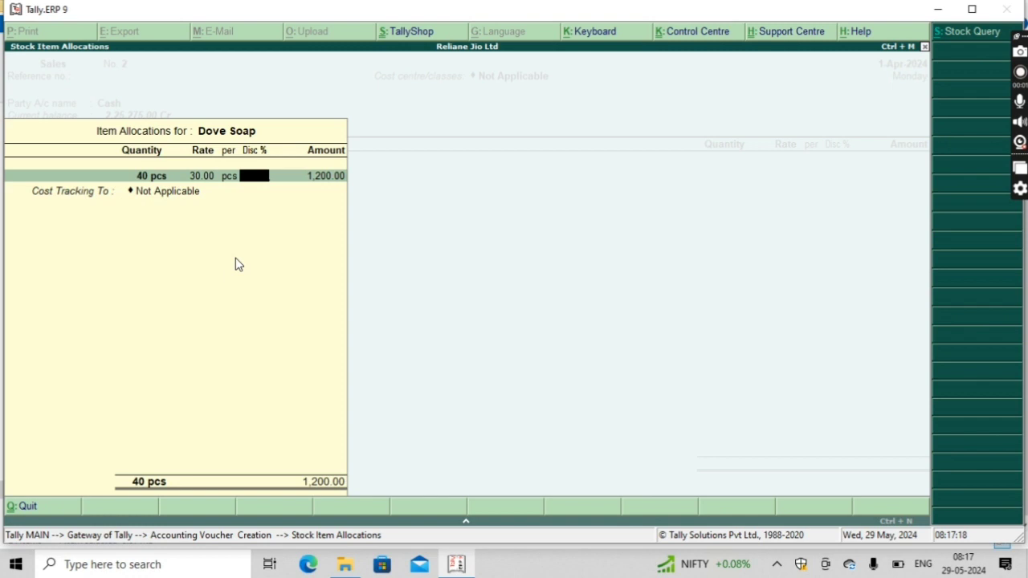
pyautogui.press('Return')
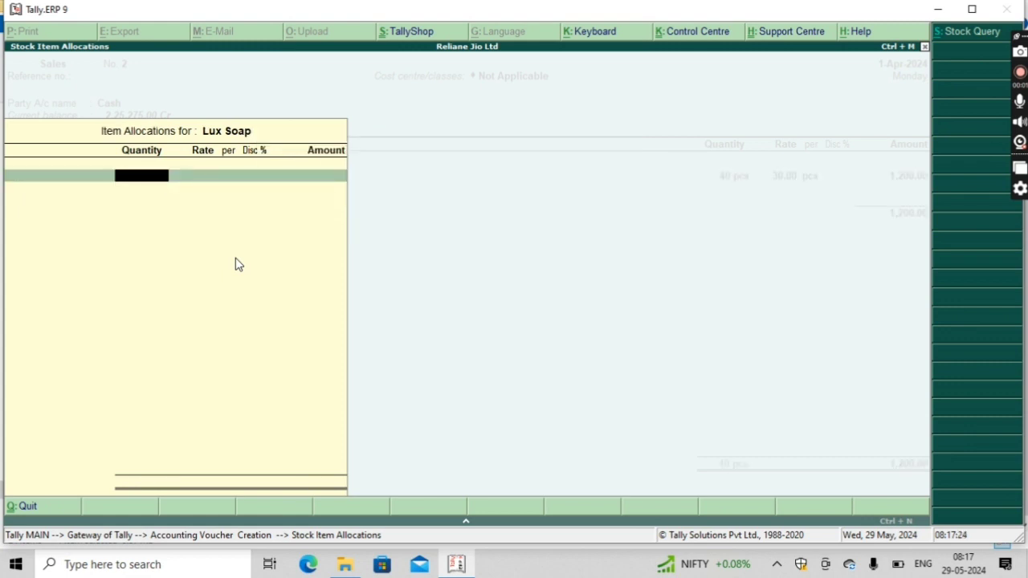
# Enter 50 pcs at 25.00 per pcs for Lux Soap in the sales voucher and save the voucher
pyautogui.write('50')
pyautogui.press('Return')
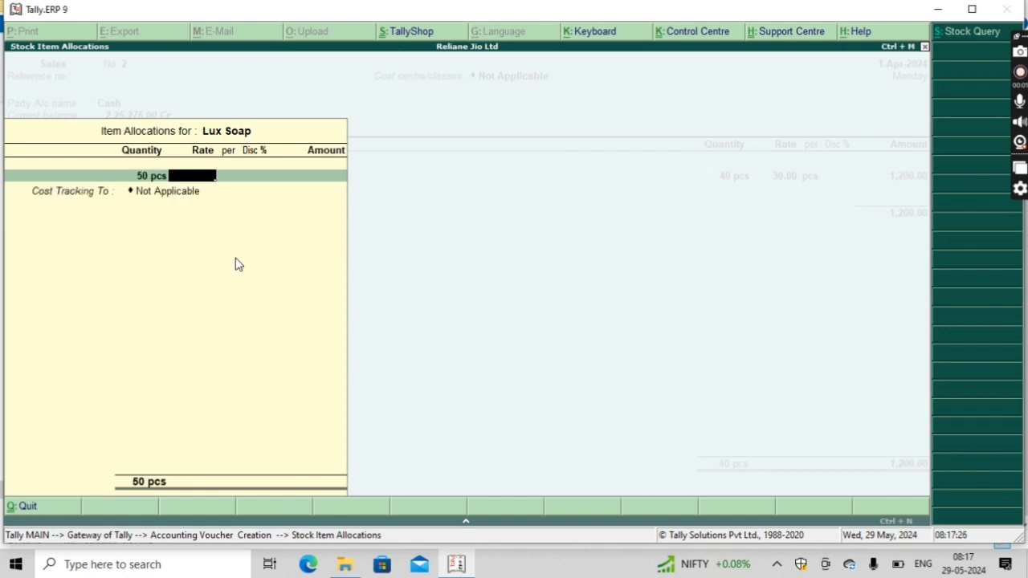
pyautogui.write('25')
pyautogui.press('Return')
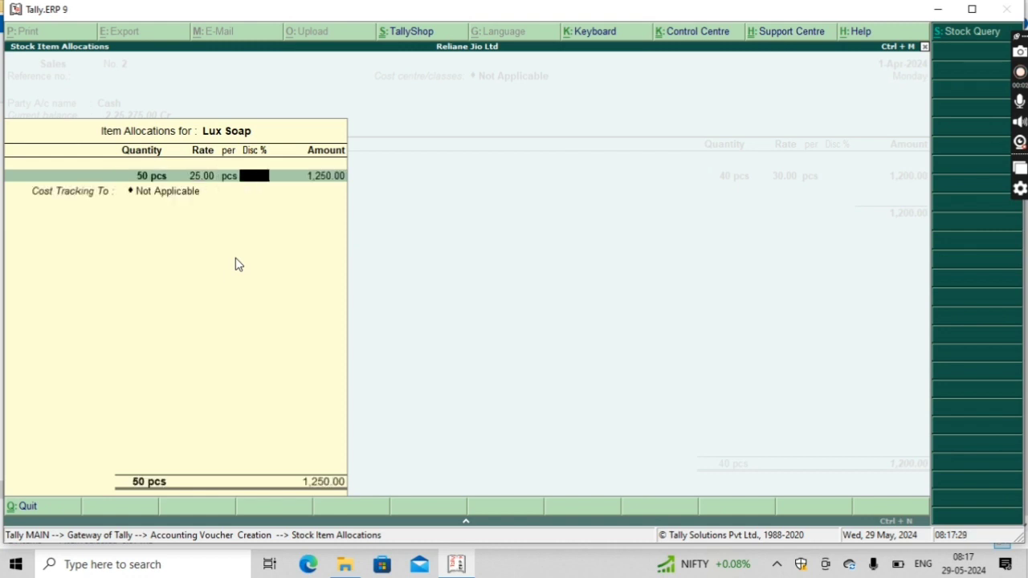
pyautogui.press('Return')
pyautogui.press('Down')
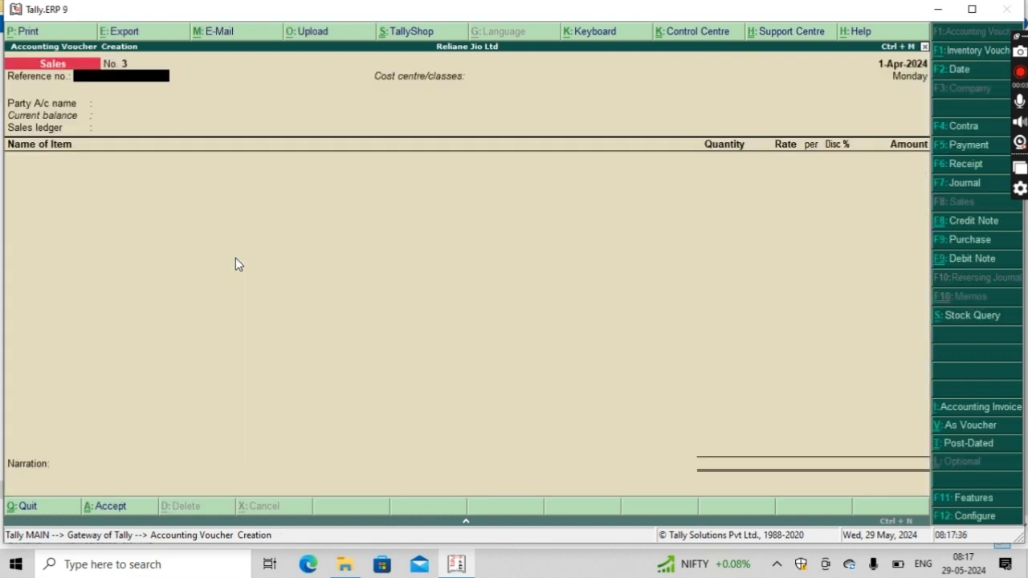
# Leave sales voucher entry and open the Stock Summary report
pyautogui.press('Escape')
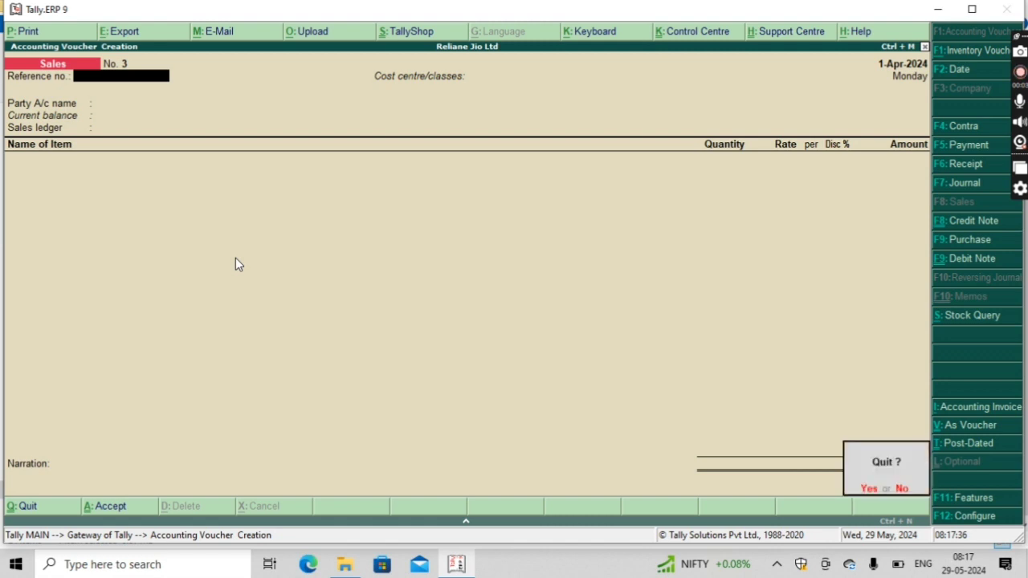
pyautogui.press('Return')
pyautogui.press('Down')
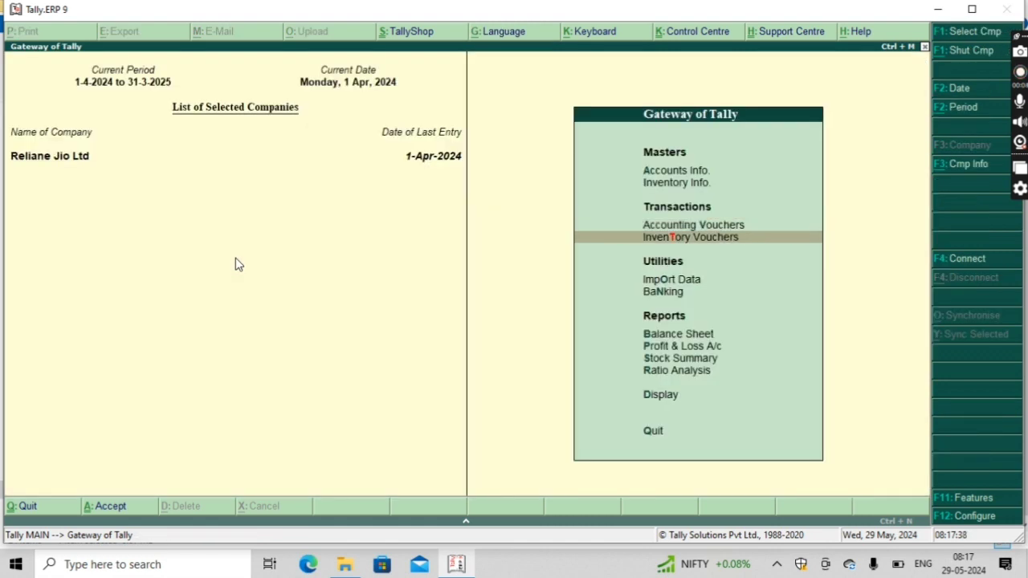
pyautogui.press('Down')
pyautogui.press('Down')
pyautogui.press('Down')
pyautogui.press('Down')
pyautogui.press('Down')
pyautogui.press('Return')
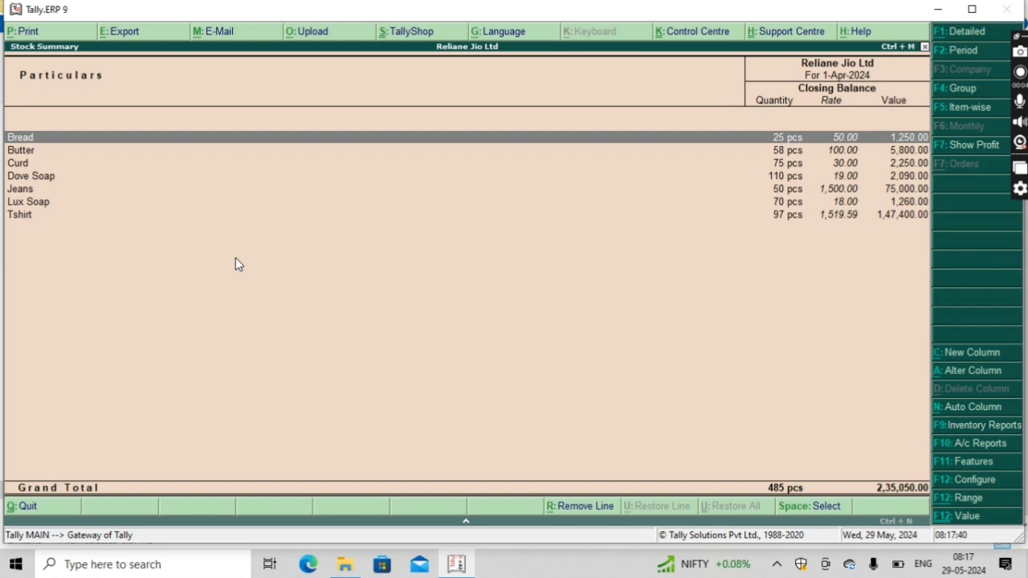
# Examine the monthly summaries of Dove Soap and Lux Soap with the profit columns shown
pyautogui.press('Down')
pyautogui.press('Down')
pyautogui.press('Down')
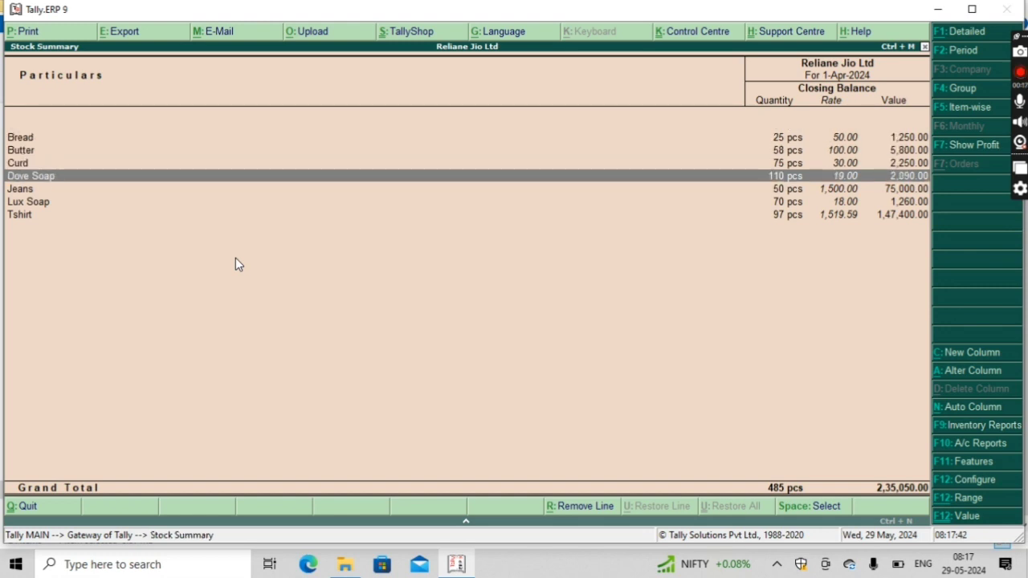
pyautogui.press('Return')
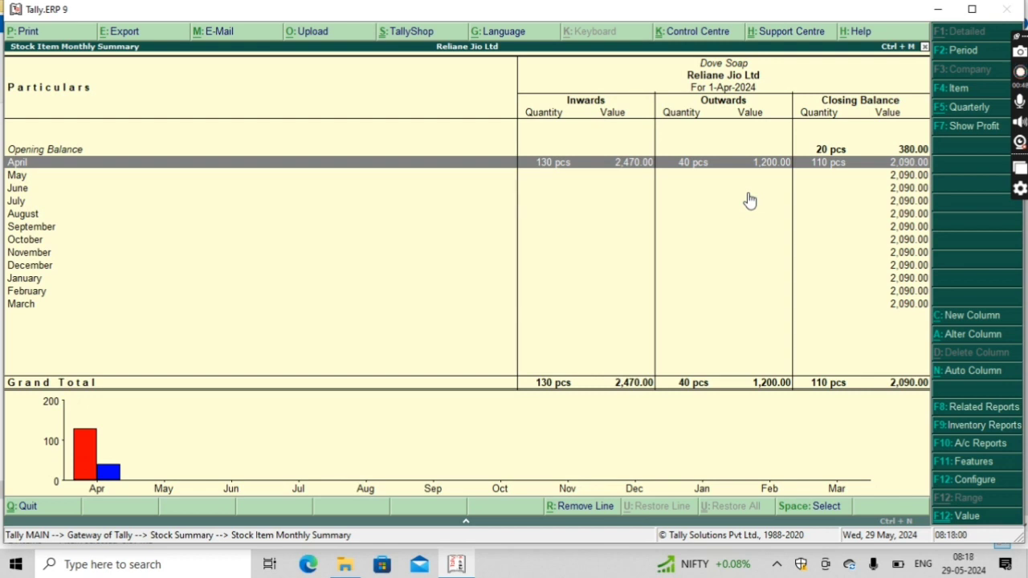
pyautogui.press('F7')
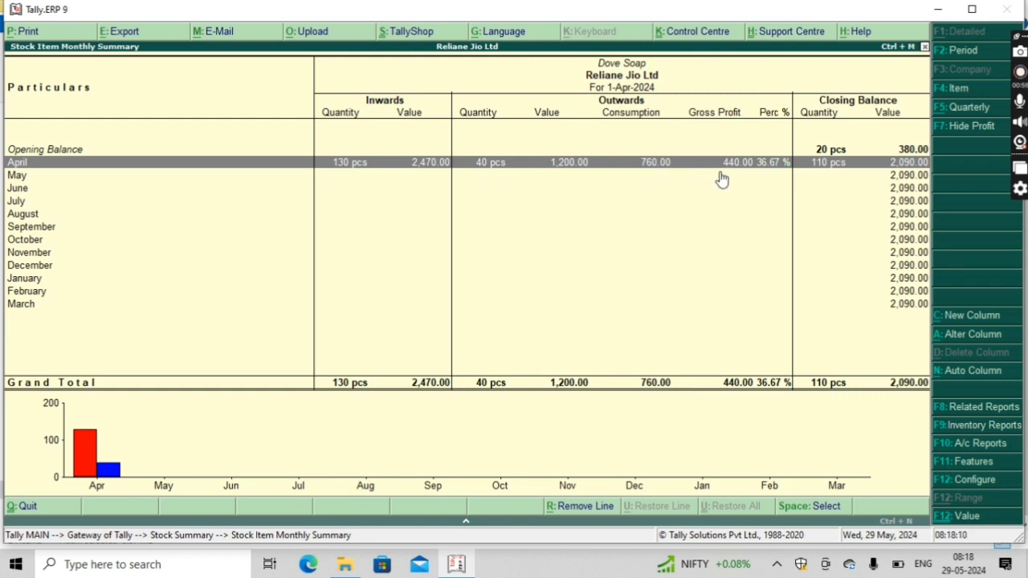
pyautogui.press('Escape')
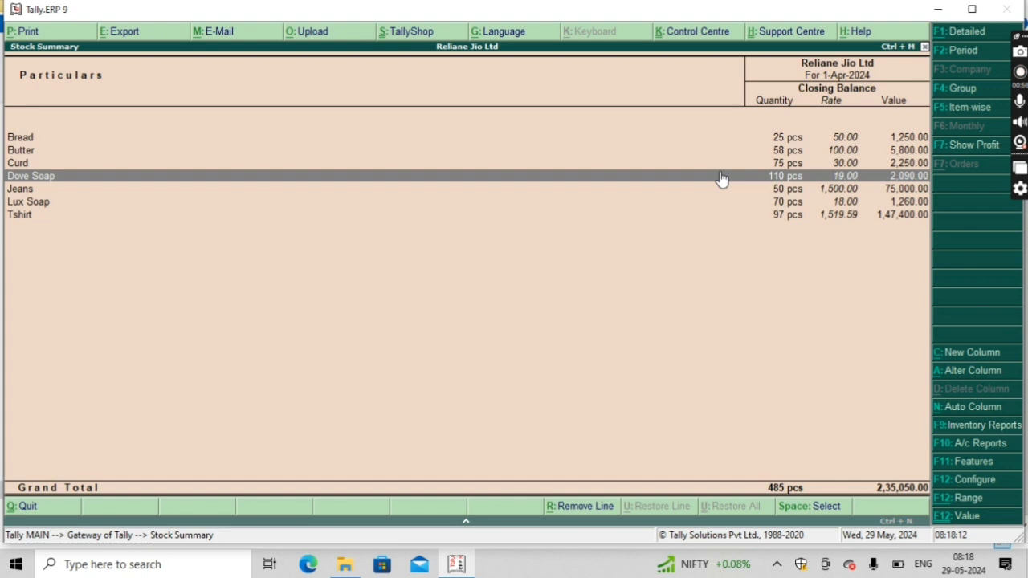
pyautogui.click(767, 202)
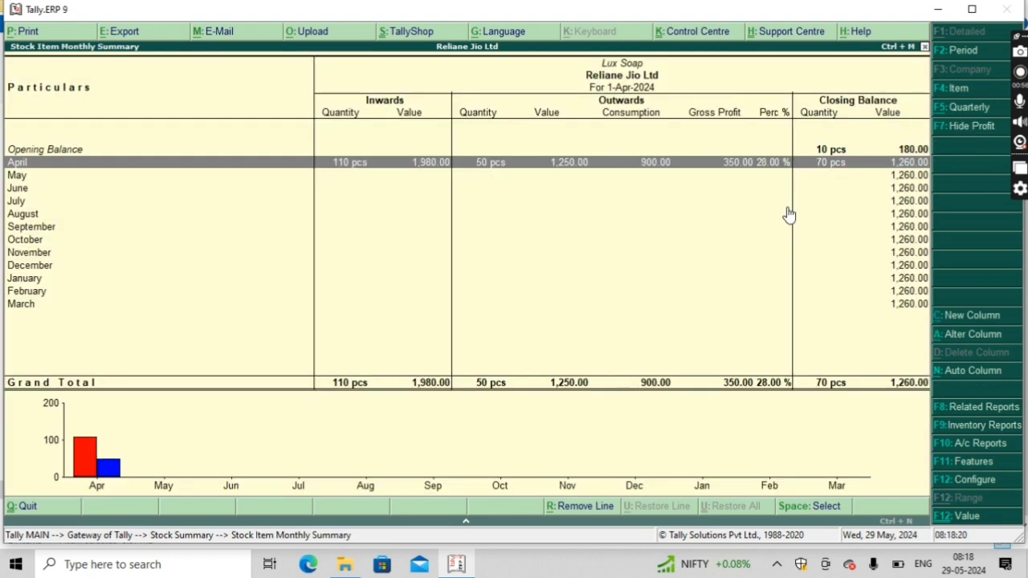